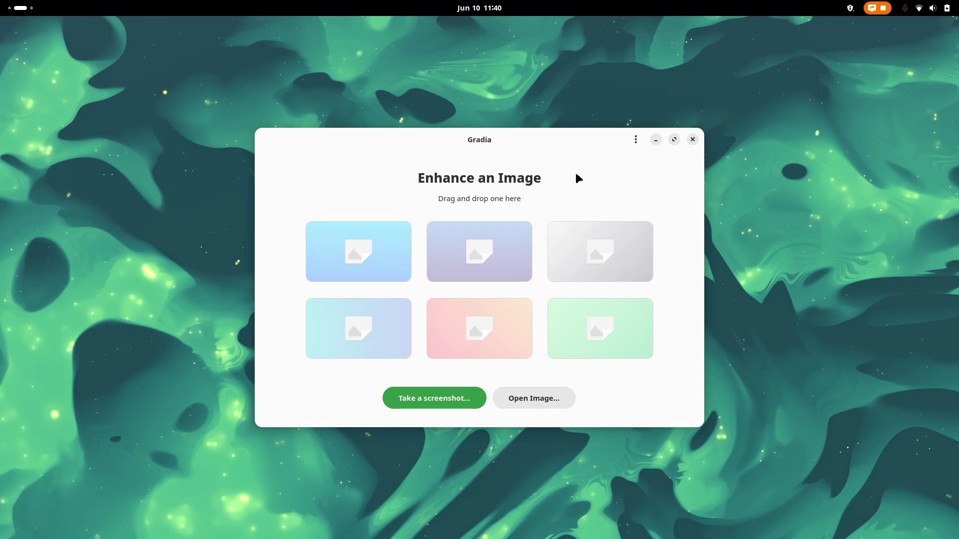
Return to Gradia and drag a screenshot selection over the whole screen.
key(super)
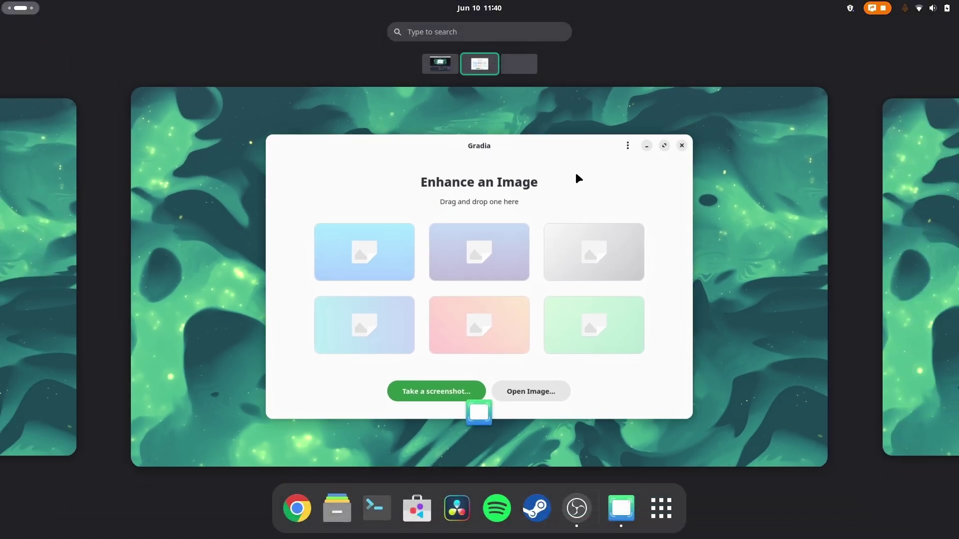
click(578, 179)
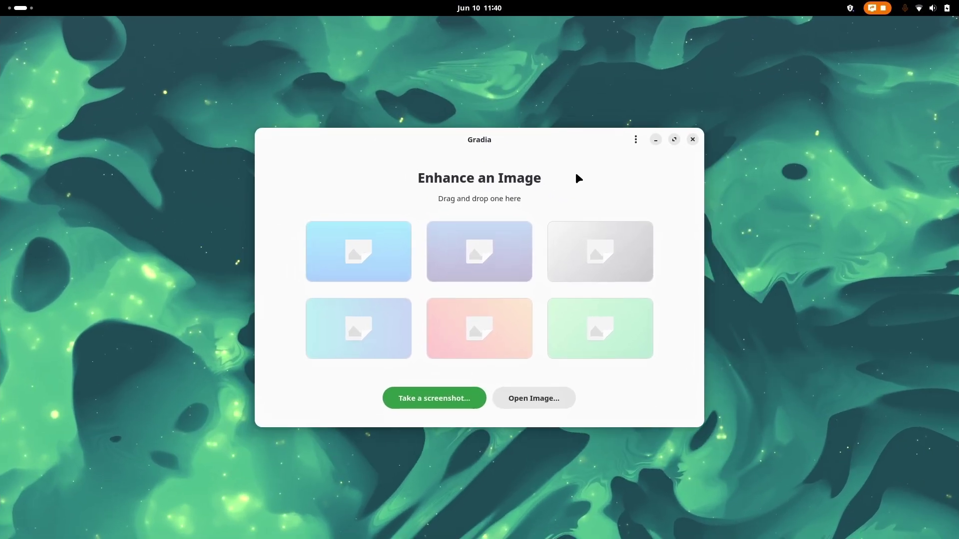
click(444, 399)
drag(510, 268, 147, 50)
drag(239, 134, 957, 537)
Take the full-screen capture, then launch Spotify from the dock.
click(479, 492)
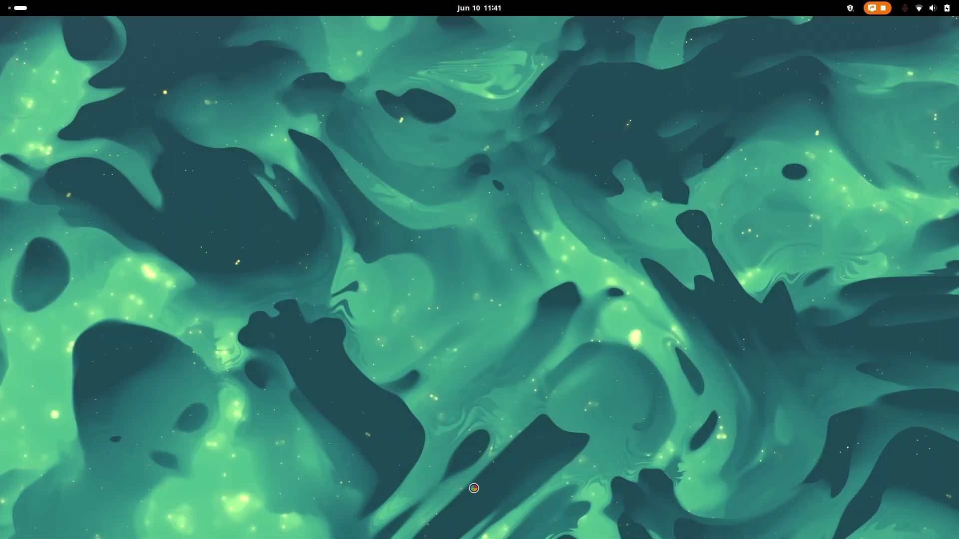
key(super)
click(494, 508)
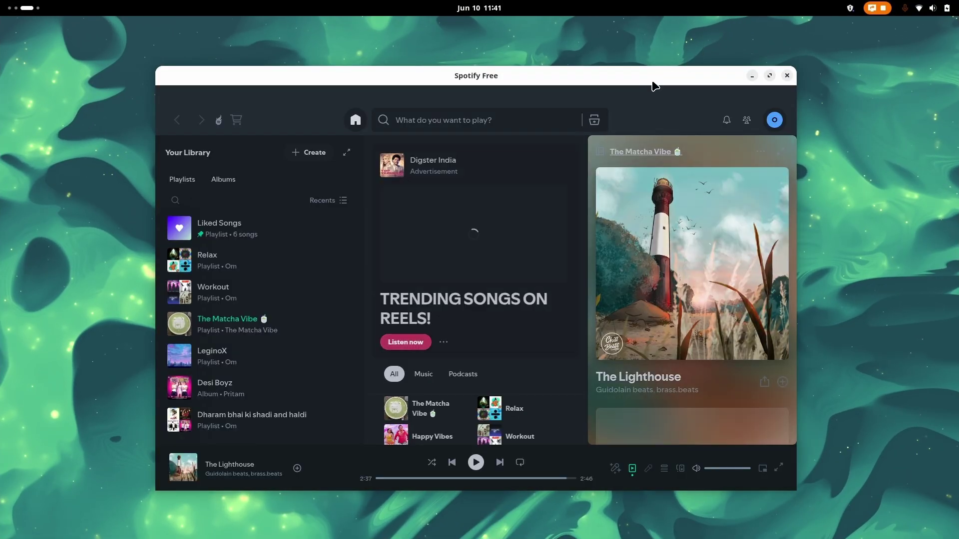
Capture just the Spotify window to the clipboard using GNOME Screenshot's Window mode.
key(Print)
click(515, 456)
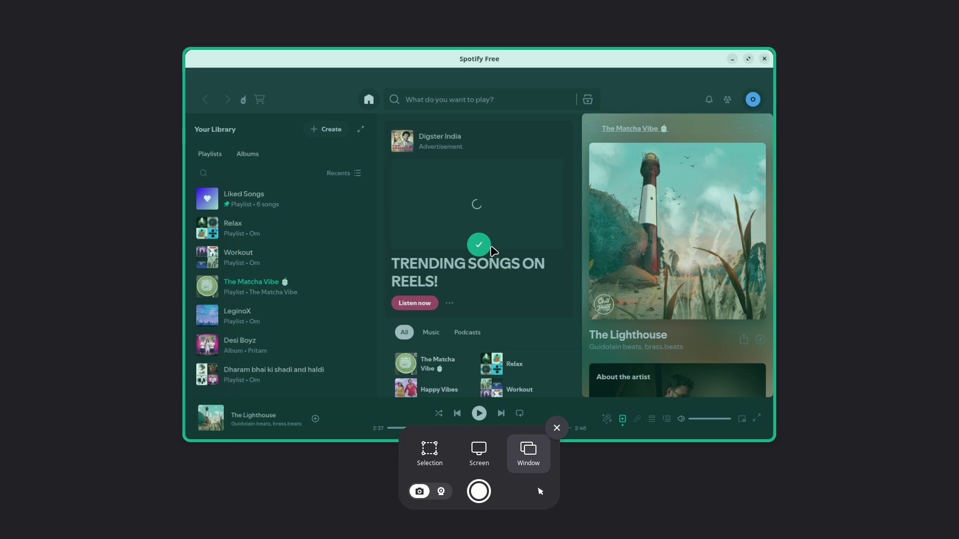
click(479, 491)
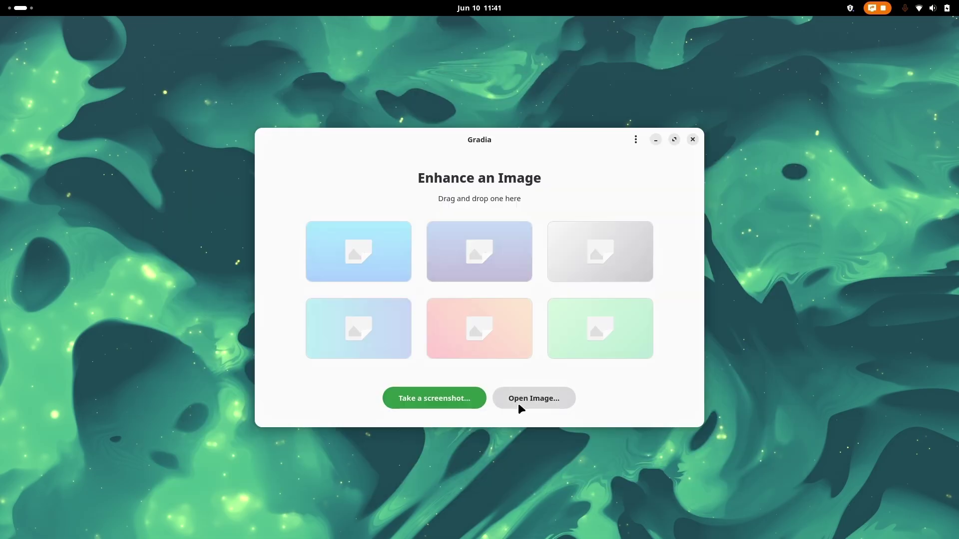
Open the Spotify window screenshot from Pictures/Screenshots in Gradia.
click(518, 403)
click(306, 299)
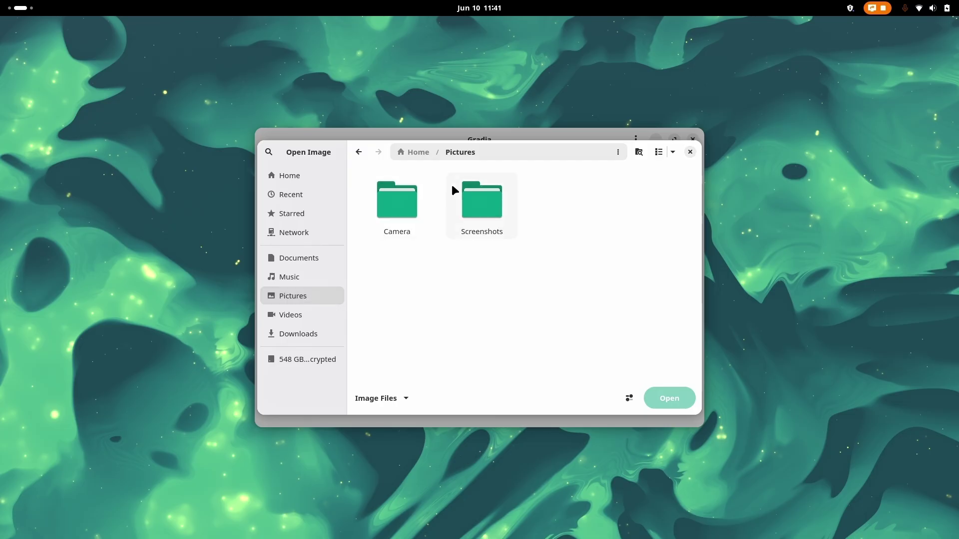
double_click(475, 186)
double_click(481, 210)
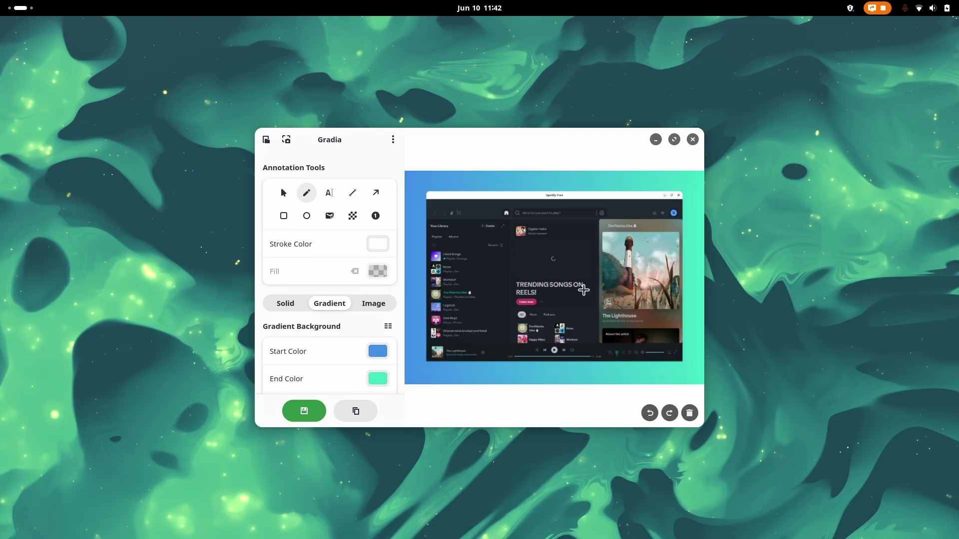
Set the gradient start colour to blue and the end colour to light green.
scroll(320, 344, down, 3)
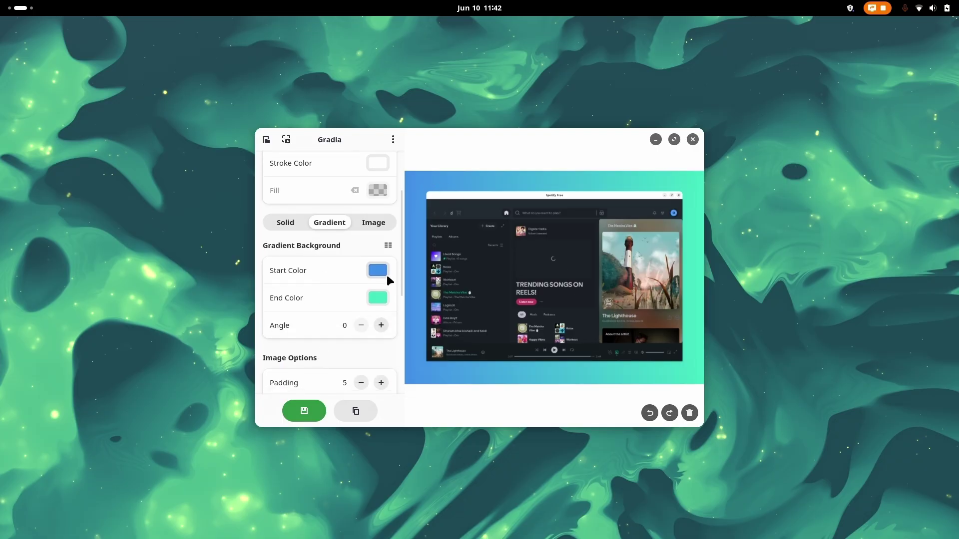
click(382, 273)
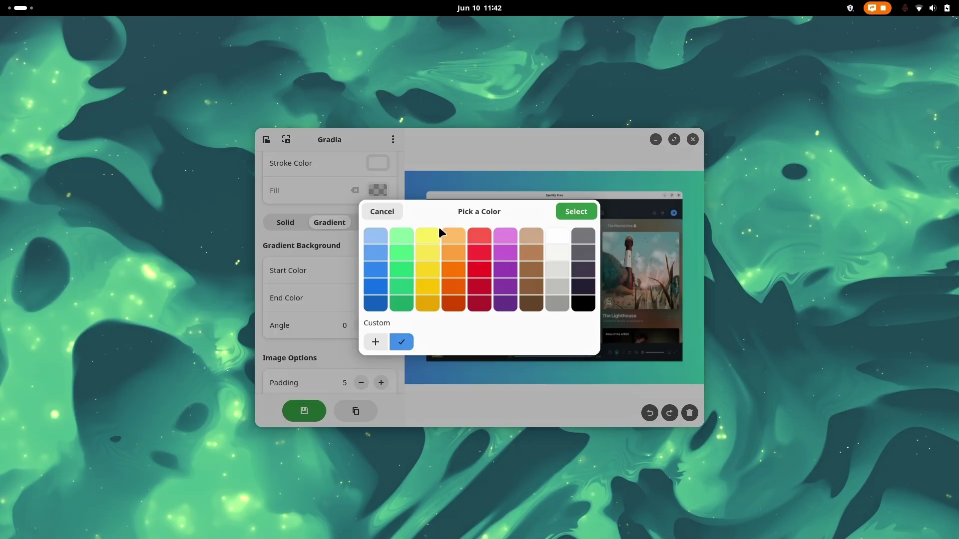
click(567, 211)
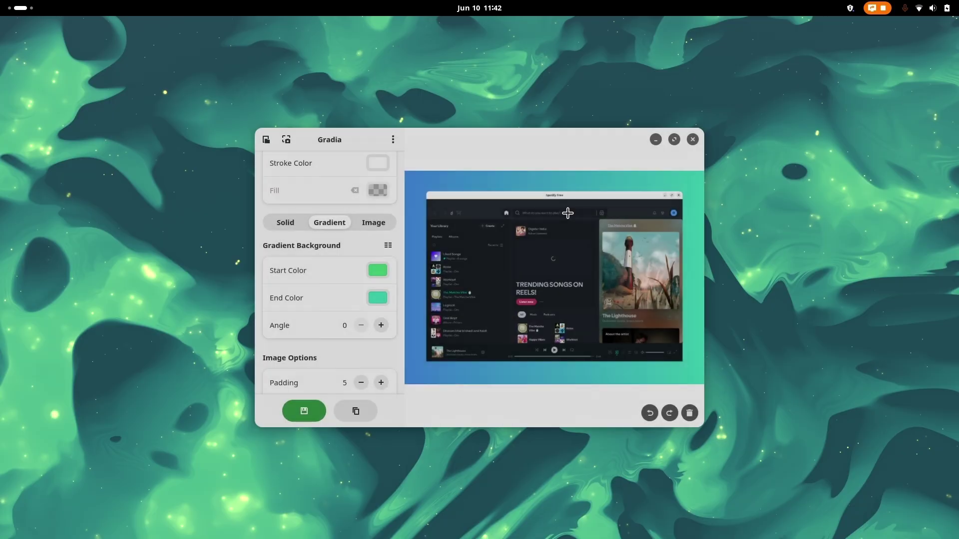
click(372, 298)
key(Escape)
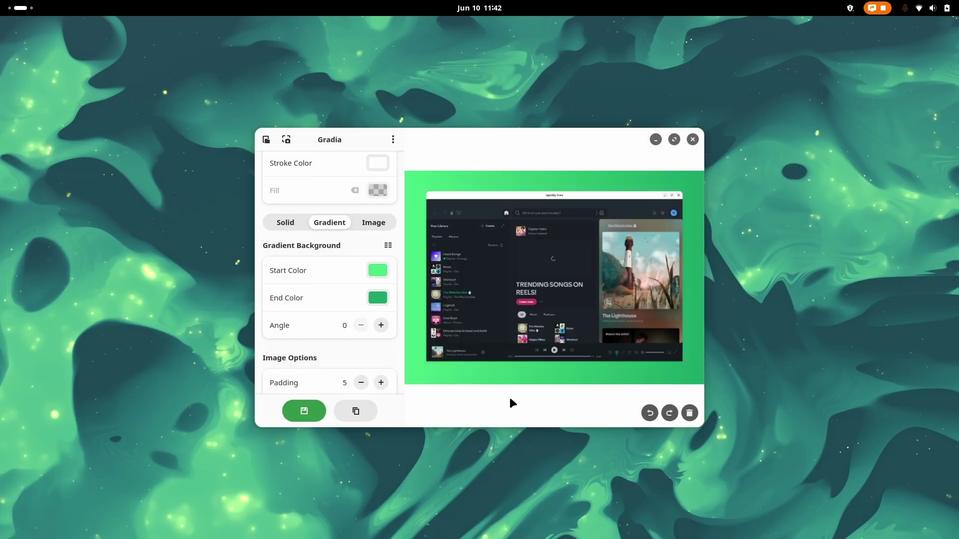
click(378, 270)
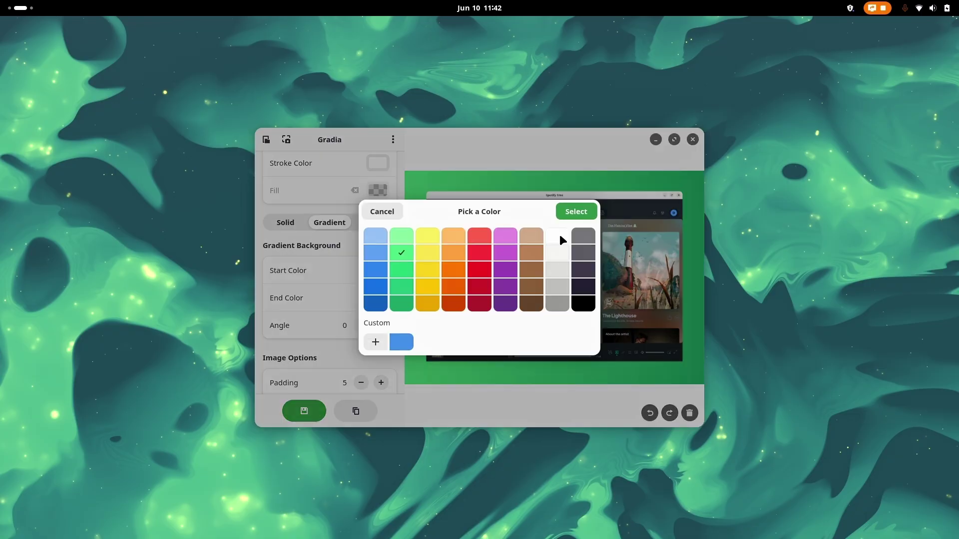
click(375, 235)
click(574, 213)
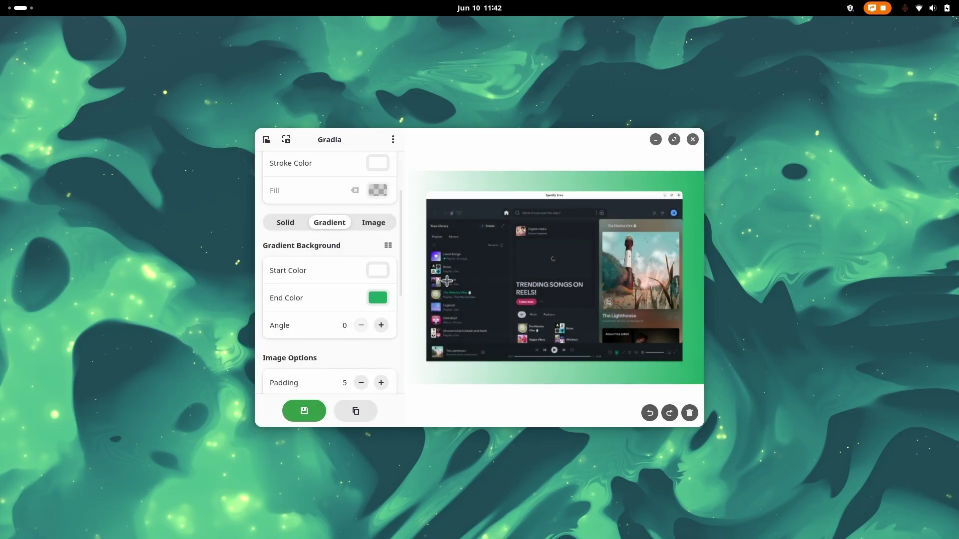
click(382, 267)
click(376, 287)
click(574, 213)
Rotate the gradient angle to 225 for a diagonal sweep.
click(381, 326)
click(381, 325)
click(382, 325)
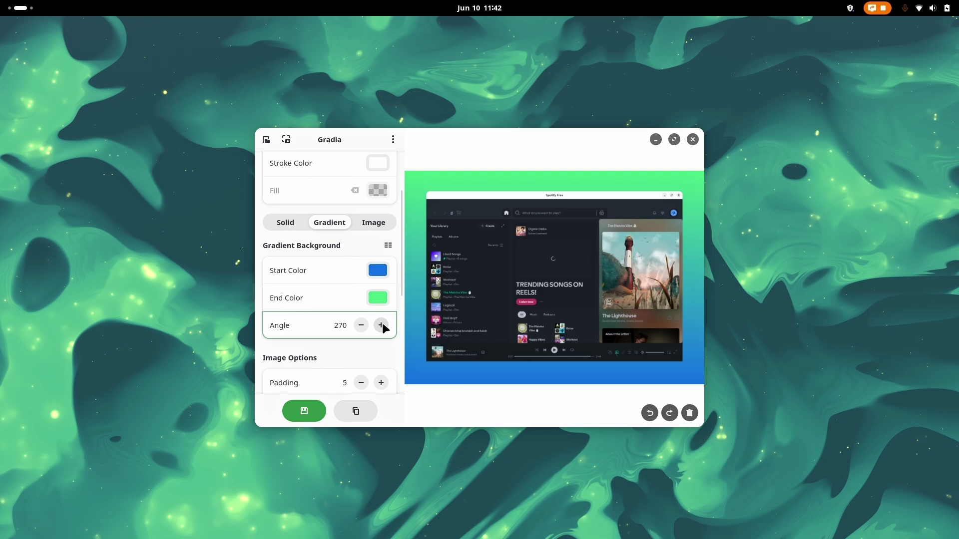
click(366, 326)
click(366, 326)
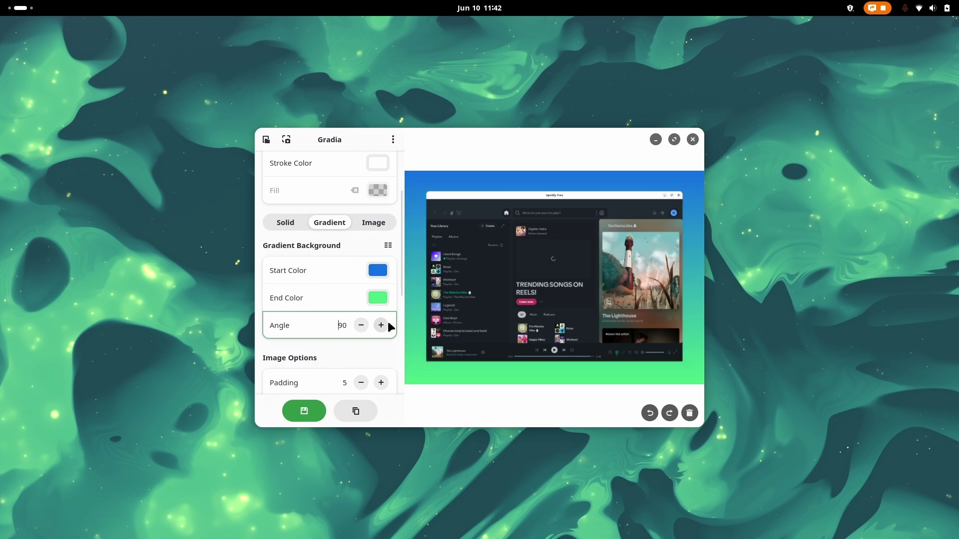
click(382, 325)
click(382, 325)
click(360, 325)
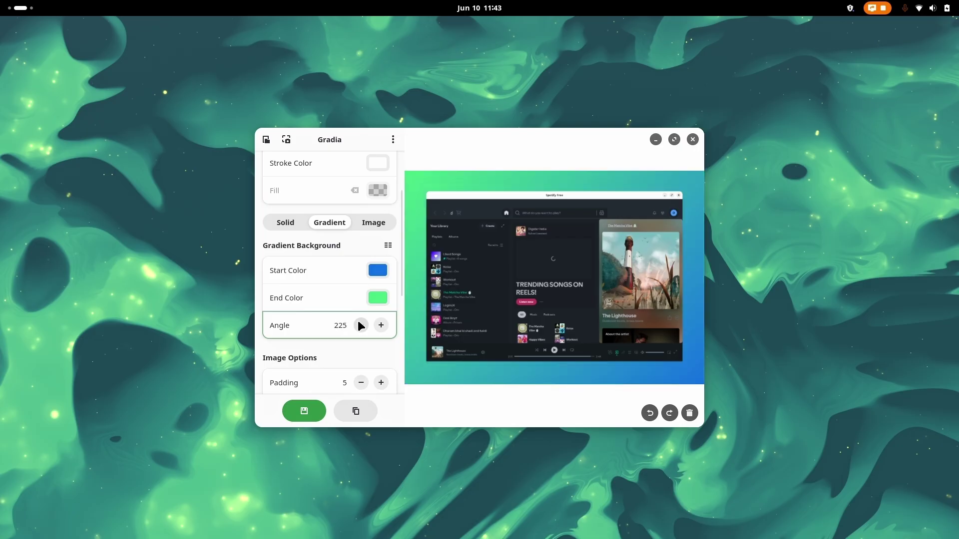
scroll(316, 345, down, 2)
scroll(316, 345, down, 3)
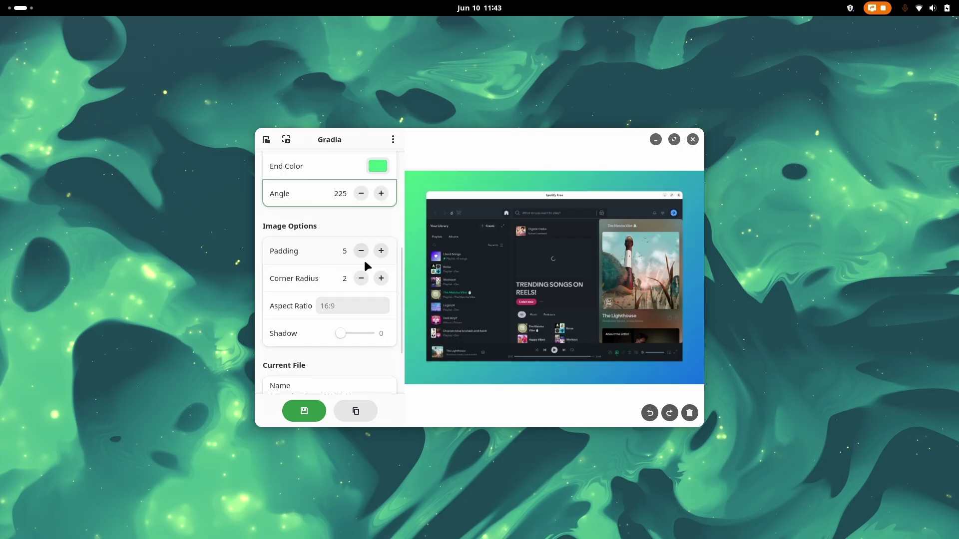
Give the screenshot a drop shadow of 4 and a corner radius of 20.
mouse_move(337, 335)
mouse_down()
mouse_move(376, 337)
mouse_move(352, 342)
mouse_up()
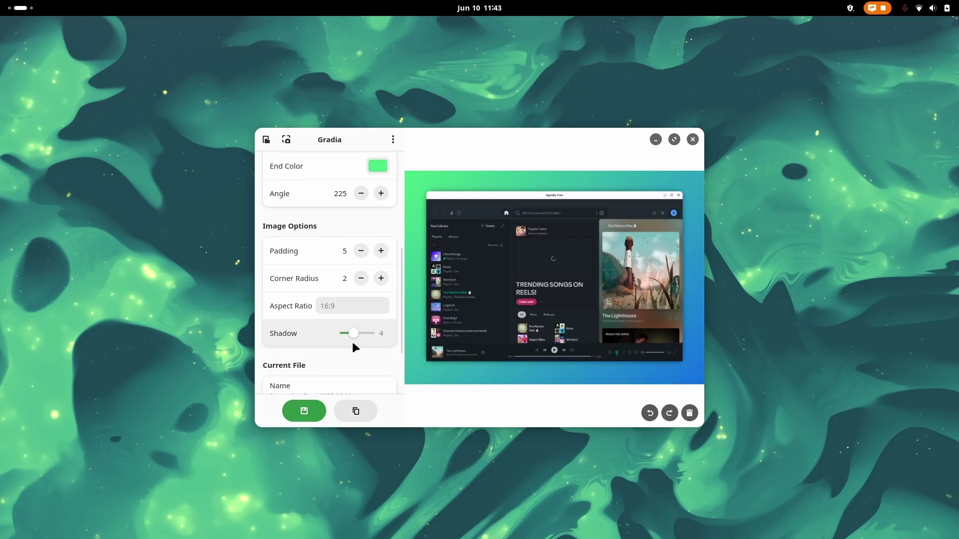
click(381, 278)
click(380, 278)
click(381, 278)
double_click(342, 279)
text(5)
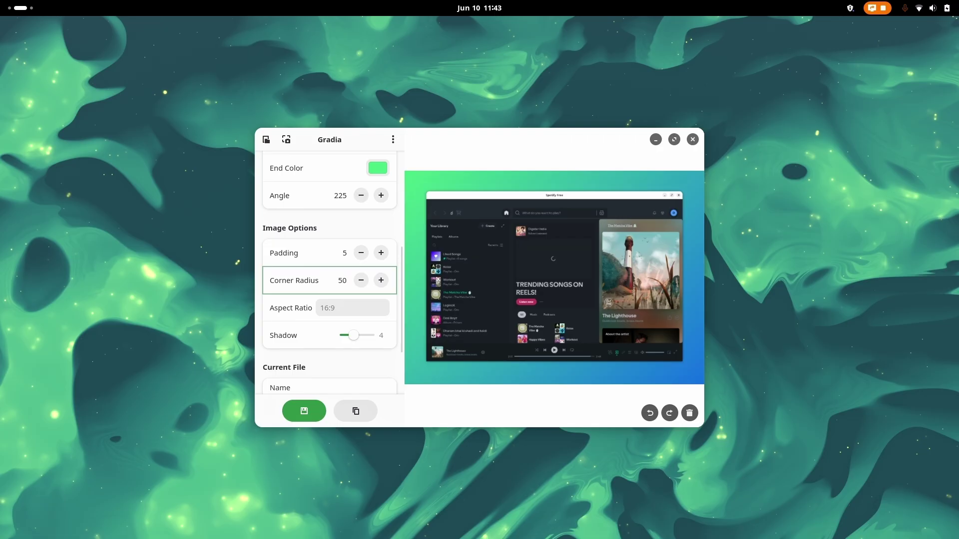
text(0)
key(Return)
double_click(343, 281)
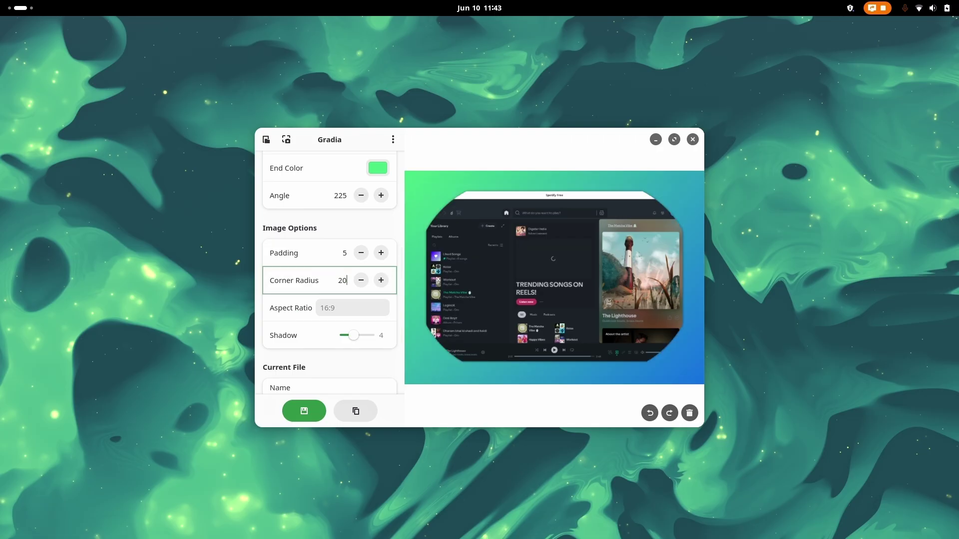
text(20)
key(Return)
Choose the select tool in Annotation Tools.
scroll(293, 318, down, 3)
scroll(293, 318, up, 12)
click(281, 192)
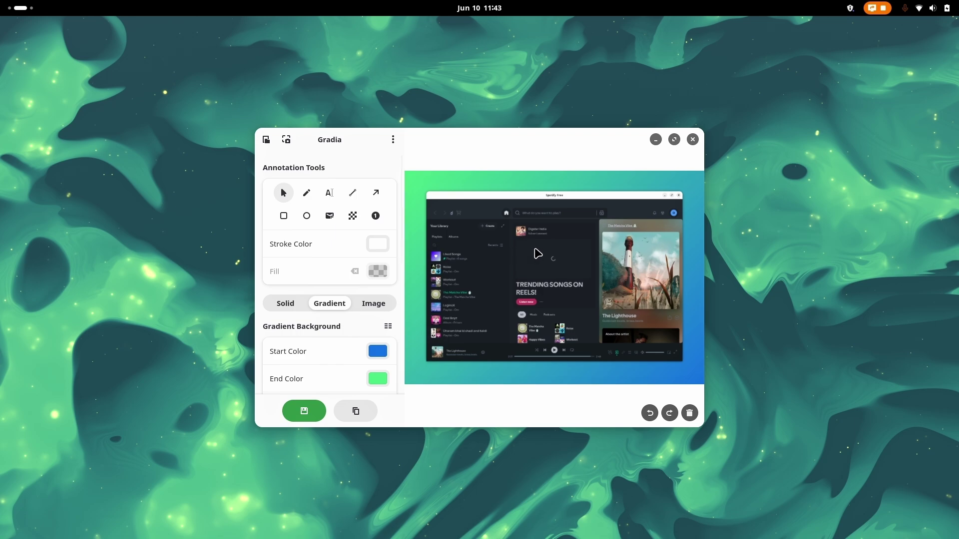
Try a freehand stroke, undo it, and return to the select tool.
click(304, 194)
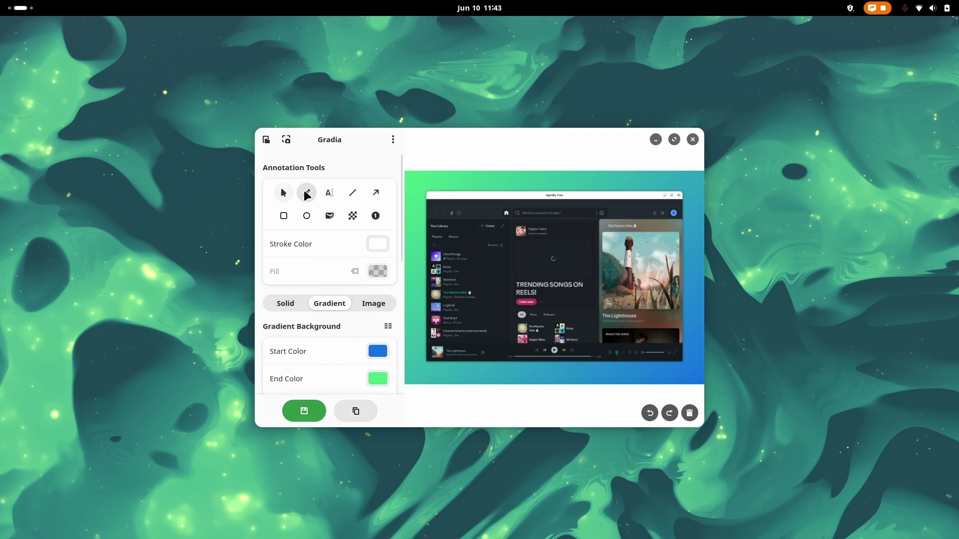
mouse_move(501, 234)
mouse_down()
mouse_move(550, 260)
mouse_move(556, 285)
mouse_up()
key(ctrl+z)
click(330, 193)
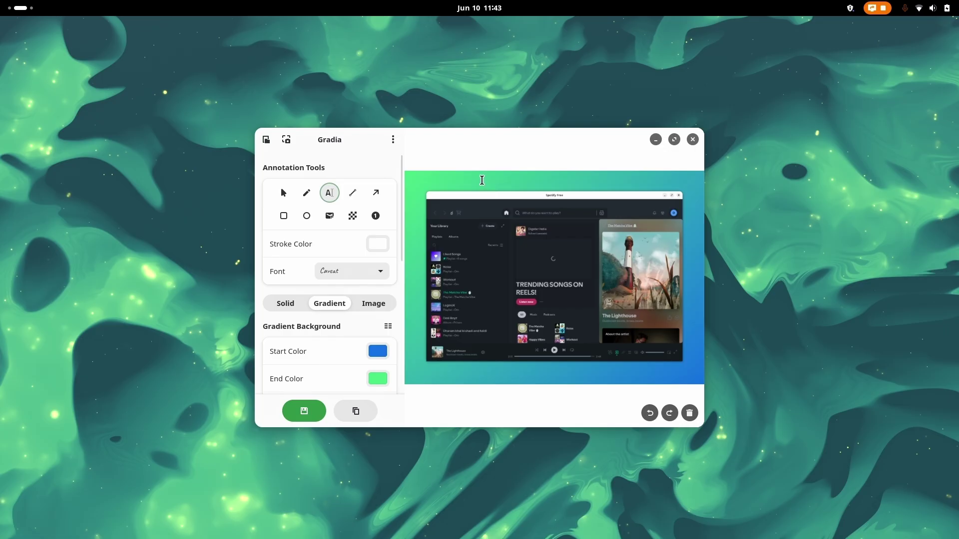
scroll(321, 342, down, 2)
scroll(321, 342, up, 2)
key(s)
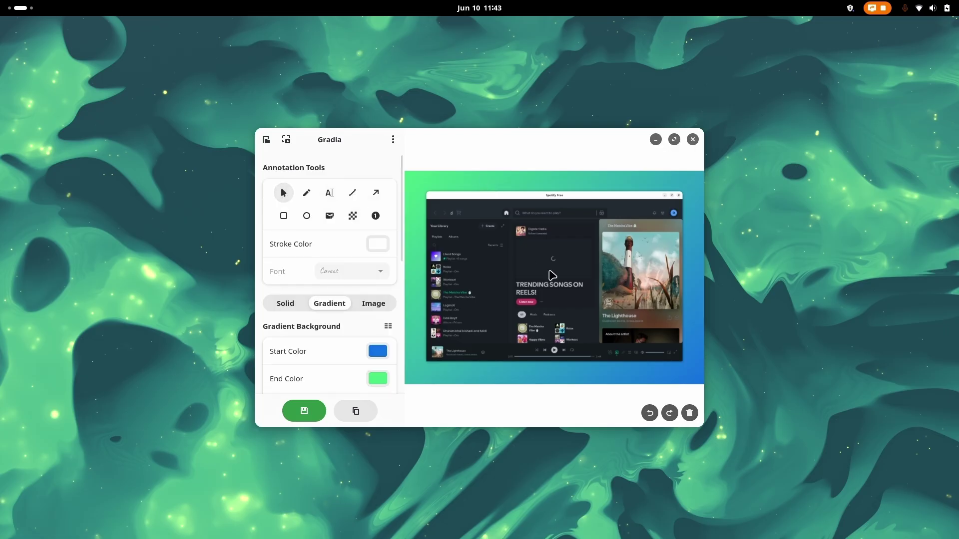
Increase the image padding to 35 for a wider gradient border.
scroll(366, 248, down, 5)
click(360, 246)
click(381, 247)
click(382, 247)
click(381, 247)
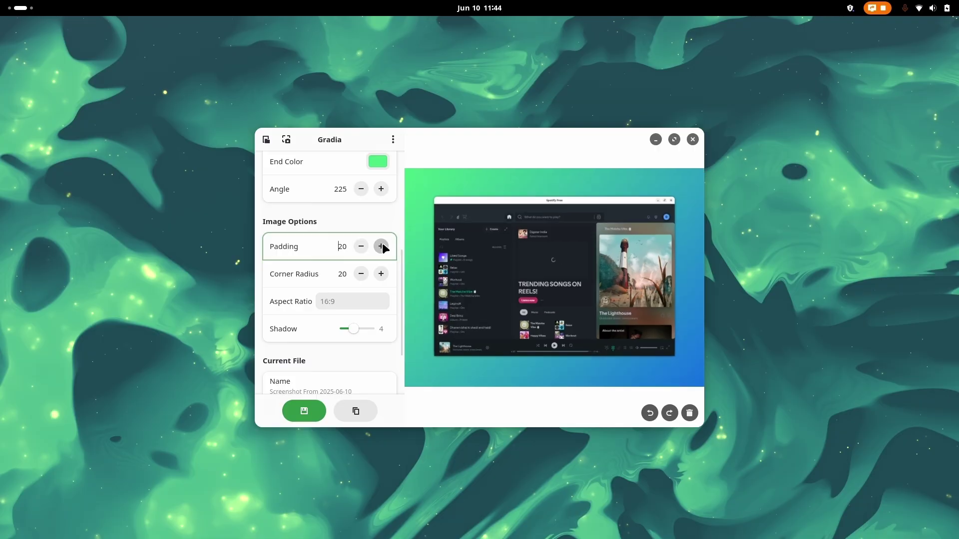
click(381, 247)
click(381, 247)
click(361, 246)
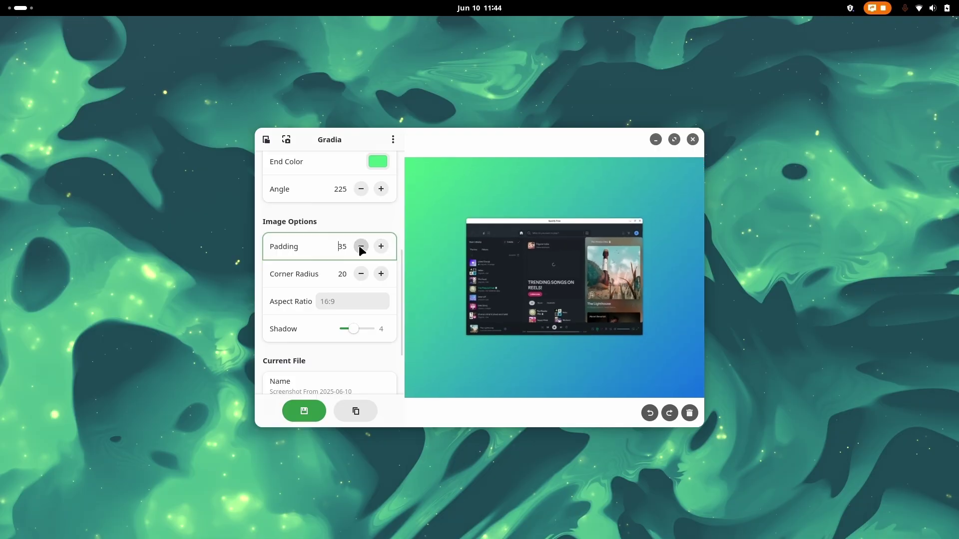
scroll(306, 248, up, 5)
Add a 'Legend' text label to the canvas.
click(325, 200)
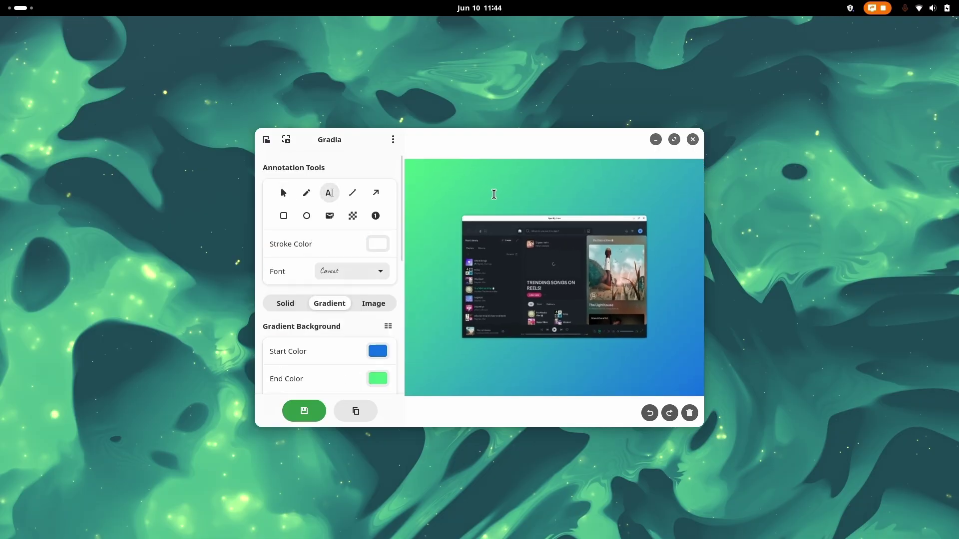
click(464, 179)
text(Legend)
key(Return)
Add a 'legino' text label and move it above the screenshot.
click(466, 173)
scroll(494, 198, up, 5)
click(440, 193)
text(legin)
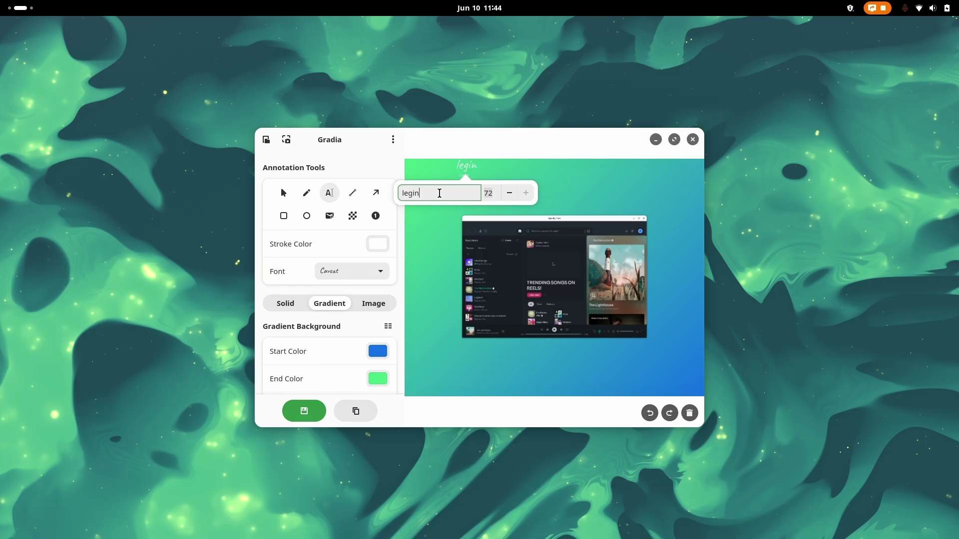
key(Return)
click(467, 166)
mouse_move(467, 166)
mouse_down()
mouse_move(562, 191)
mouse_move(553, 200)
mouse_up()
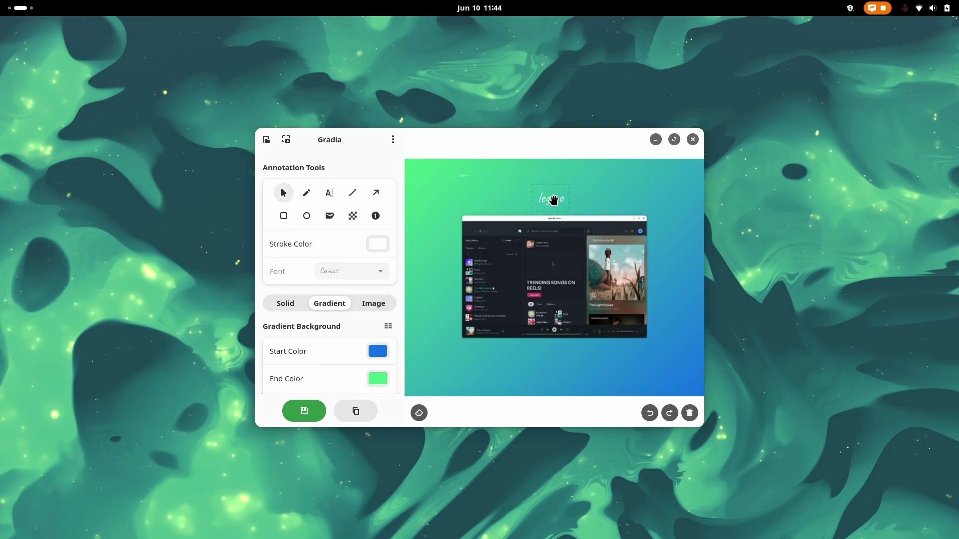
Adjust the image padding to settle at 20.
scroll(360, 310, down, 5)
click(367, 328)
click(366, 327)
click(381, 328)
click(381, 328)
scroll(383, 300, up, 5)
Draw two crossing lines and two arrows pointing toward the screenshot.
drag(550, 183, 436, 210)
drag(482, 184, 558, 213)
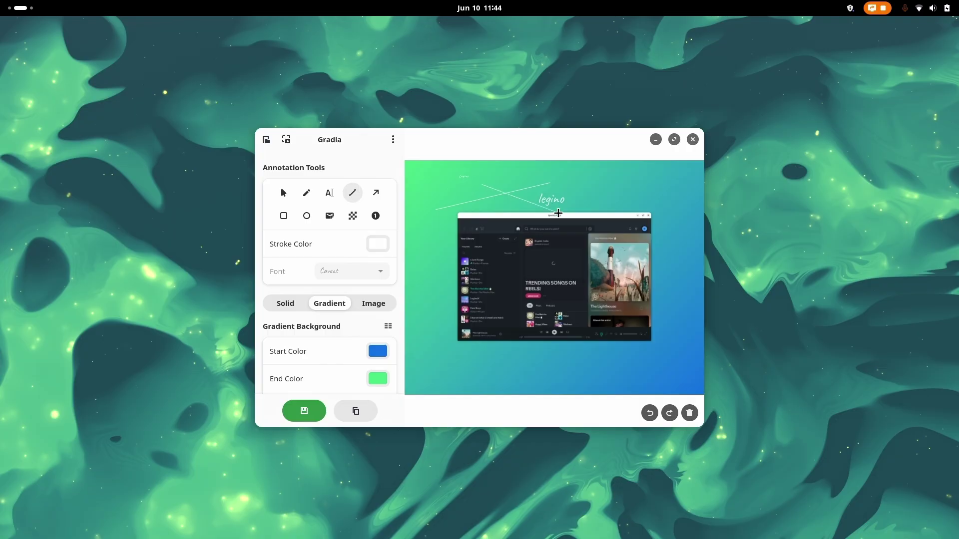
click(375, 193)
drag(439, 260, 464, 238)
drag(635, 379, 593, 345)
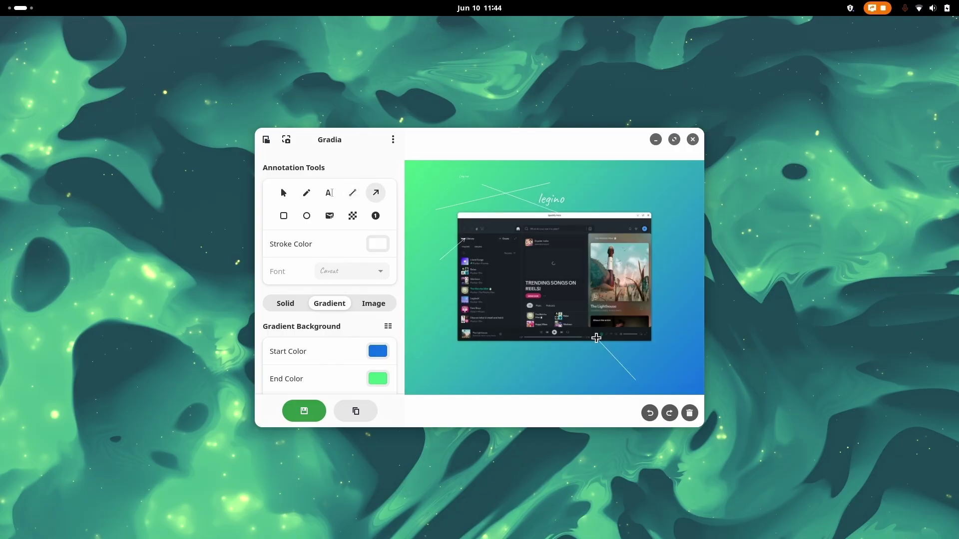
Draw a thin tall rectangle at the left and a wide ellipse around 'legino'.
click(284, 217)
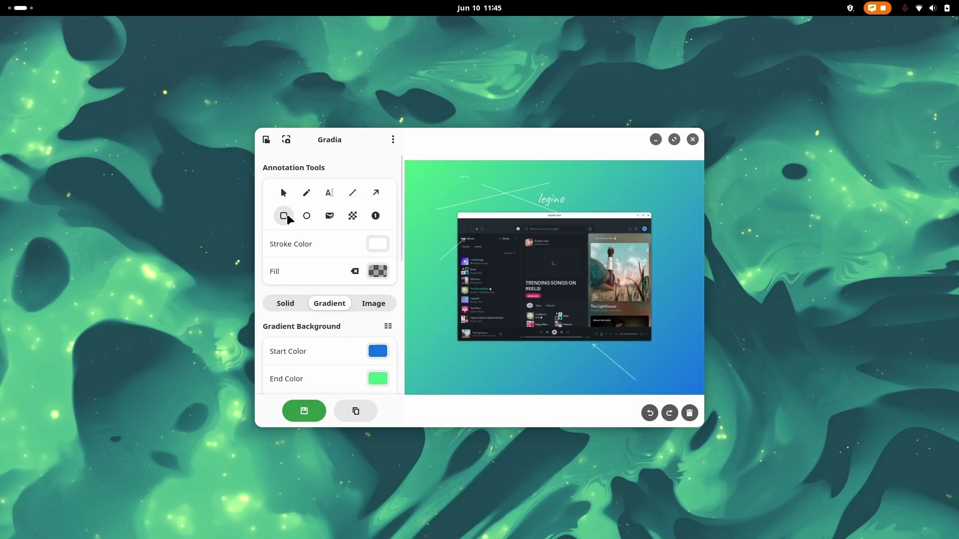
drag(425, 178, 434, 316)
click(307, 216)
drag(466, 198, 661, 182)
Add highlighter strokes and pixelate a narrow vertical strip at the canvas left.
click(331, 217)
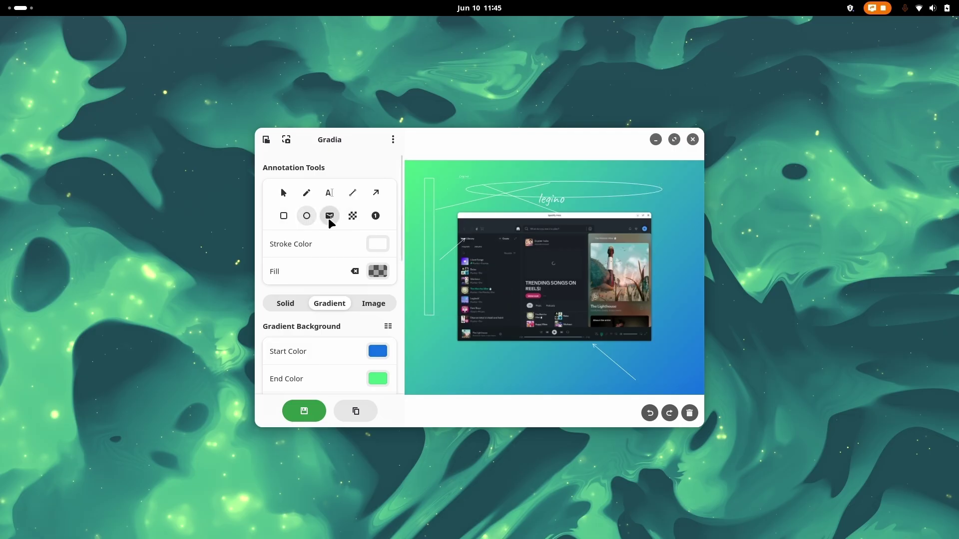
drag(430, 215, 523, 310)
mouse_move(493, 340)
mouse_down()
mouse_move(622, 276)
mouse_move(651, 360)
mouse_move(512, 329)
mouse_move(521, 351)
mouse_move(613, 308)
mouse_up()
click(353, 216)
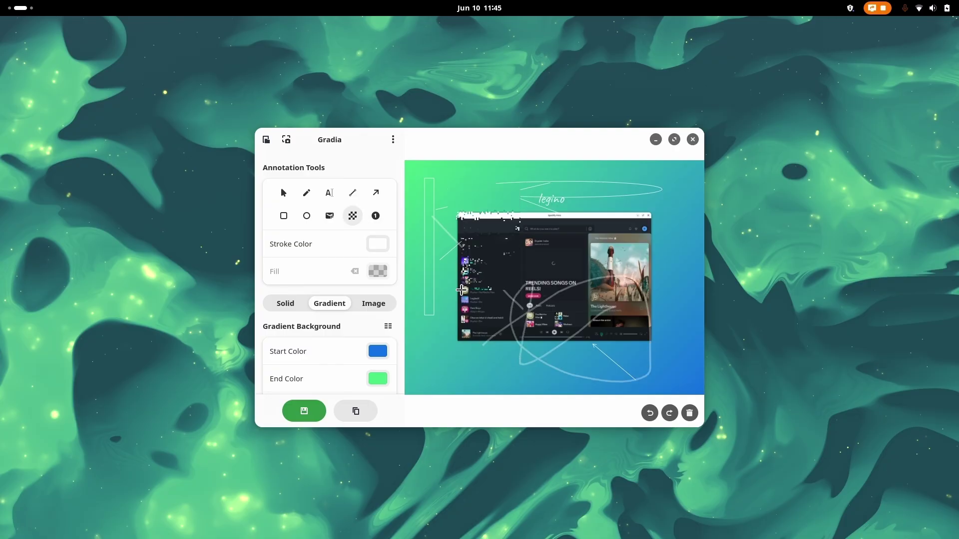
drag(439, 332, 699, 186)
mouse_move(660, 210)
mouse_down()
mouse_move(525, 358)
mouse_move(523, 377)
mouse_up()
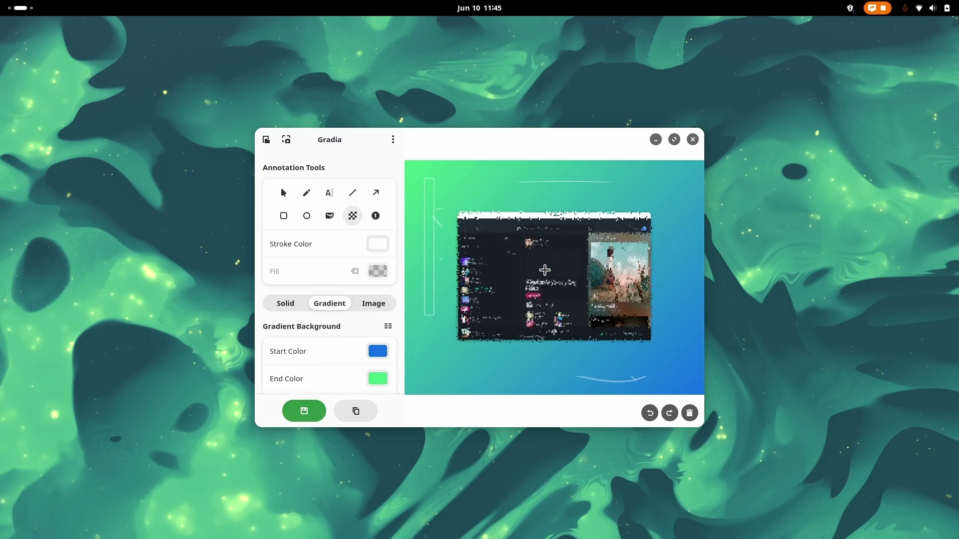
key(ctrl+z)
key(ctrl+z)
drag(424, 177, 437, 337)
Place numbered markers 1 through 6 across the canvas.
click(376, 216)
click(437, 186)
click(493, 203)
click(552, 221)
click(501, 285)
click(597, 282)
click(541, 340)
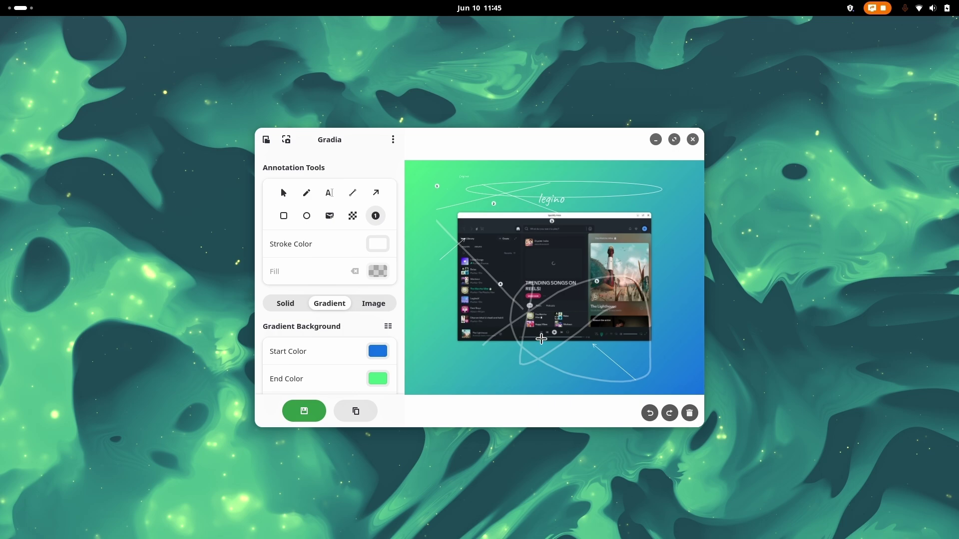
scroll(334, 257, down, 1)
scroll(333, 252, down, 5)
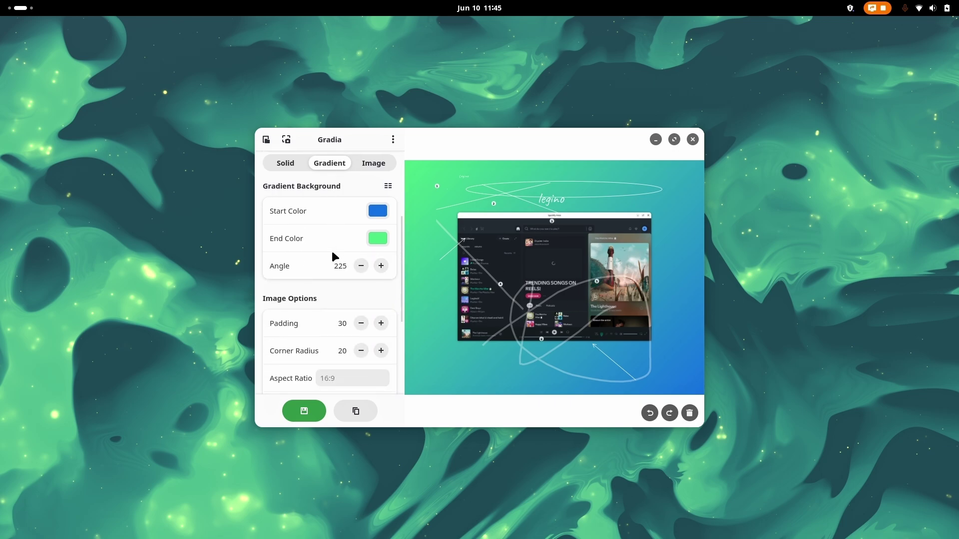
Try the indigo and green gradient presets, then settle on cyan-to-blue.
click(387, 182)
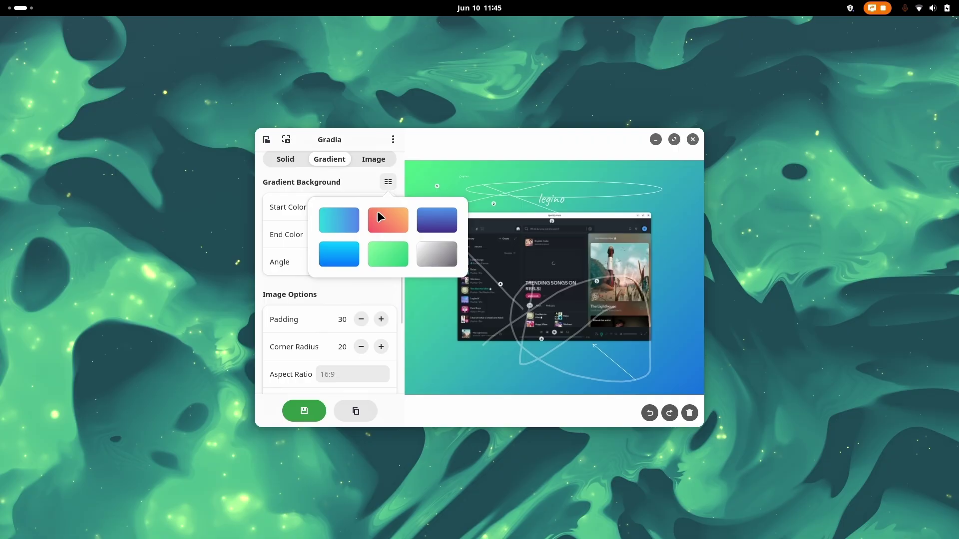
click(343, 248)
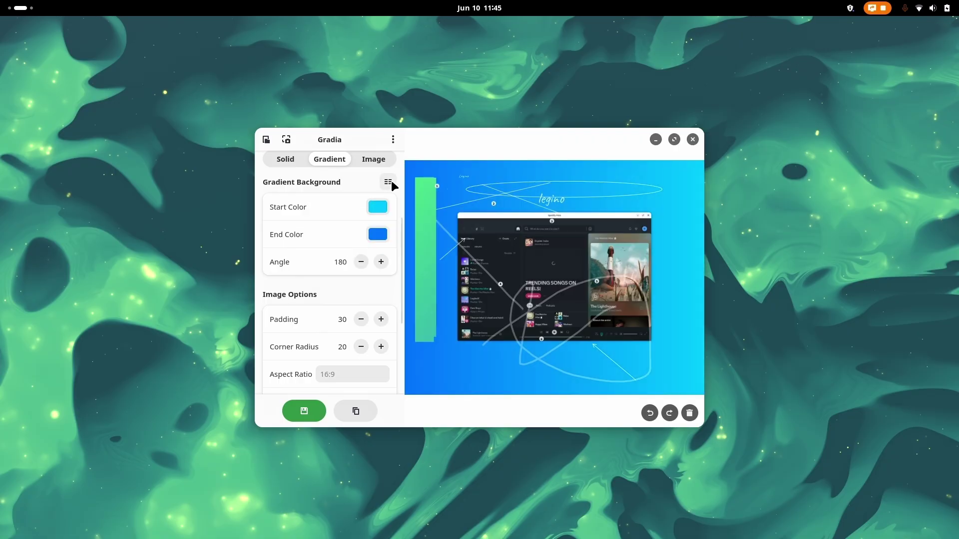
click(391, 180)
click(437, 220)
click(388, 182)
click(384, 250)
click(388, 182)
click(344, 248)
View the About Gradia information and close it.
click(393, 139)
click(404, 193)
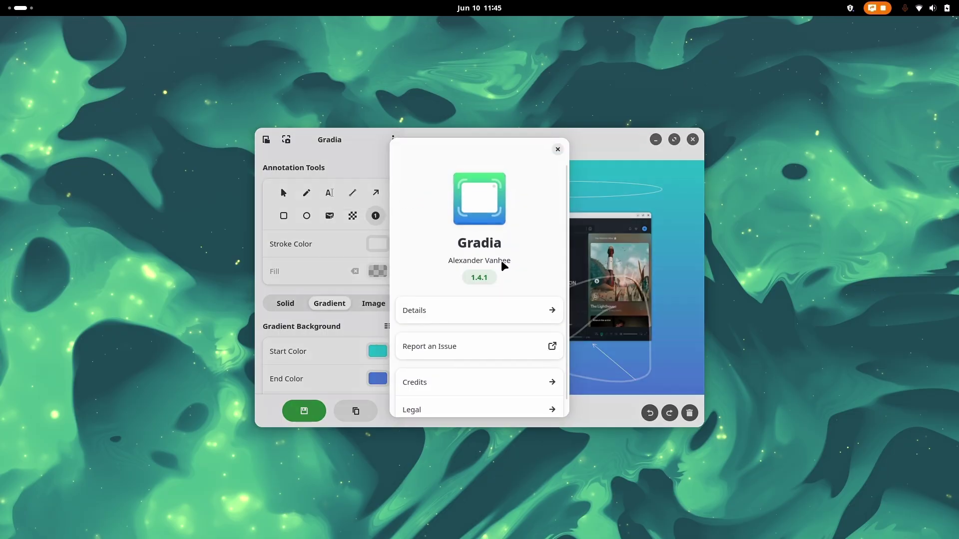
scroll(524, 309, down, 1)
scroll(549, 189, up, 1)
click(558, 148)
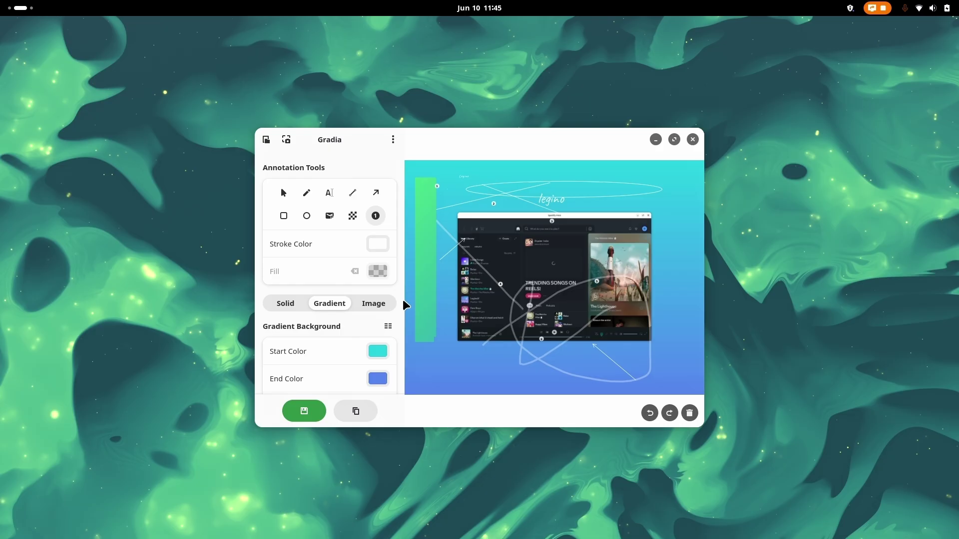
click(315, 410)
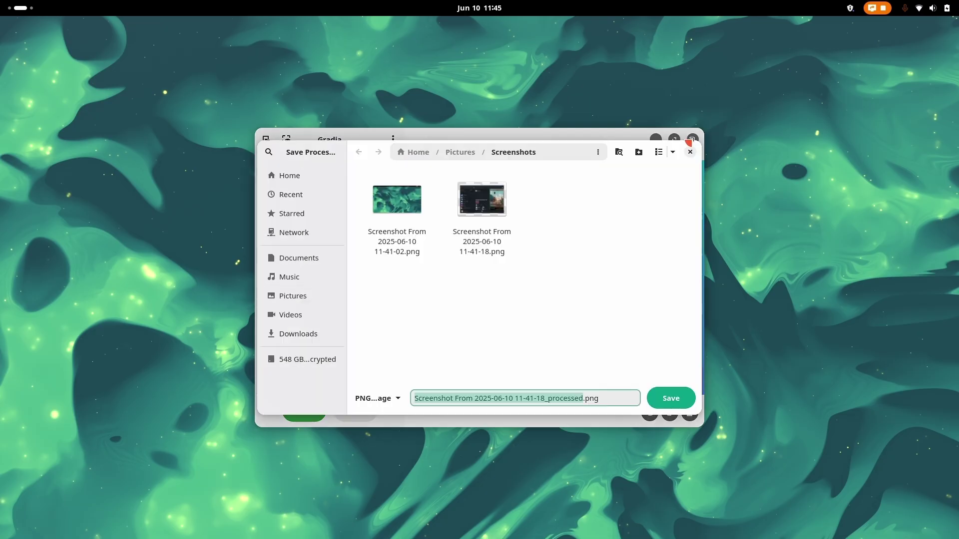
key(Return)
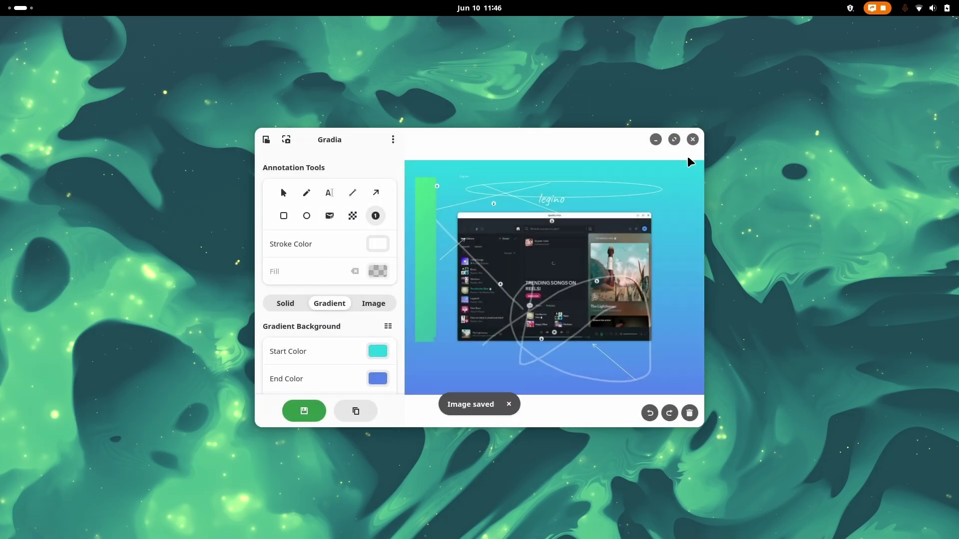
click(694, 141)
Relaunch Gradia, reopen a recent image, close it, and return to the empty workspace.
key(super)
key(super)
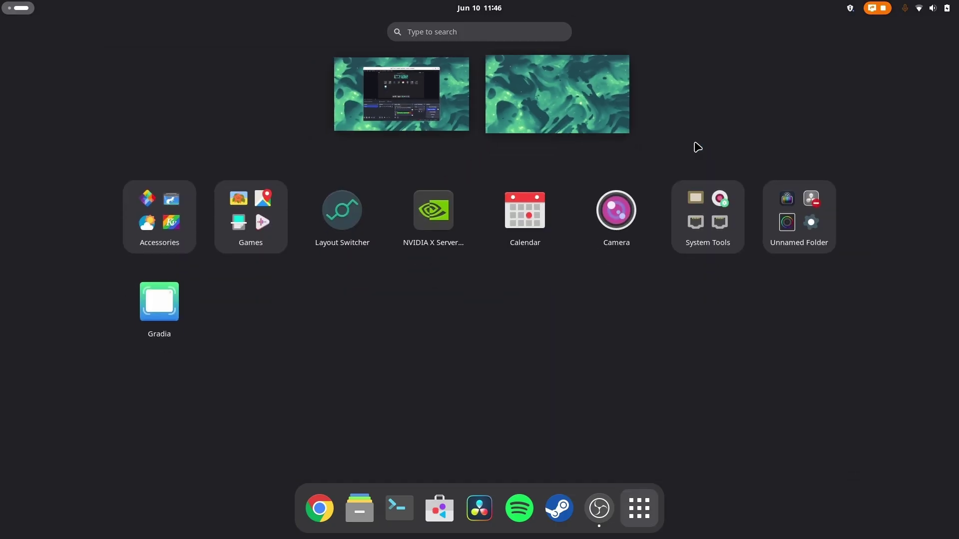
click(183, 316)
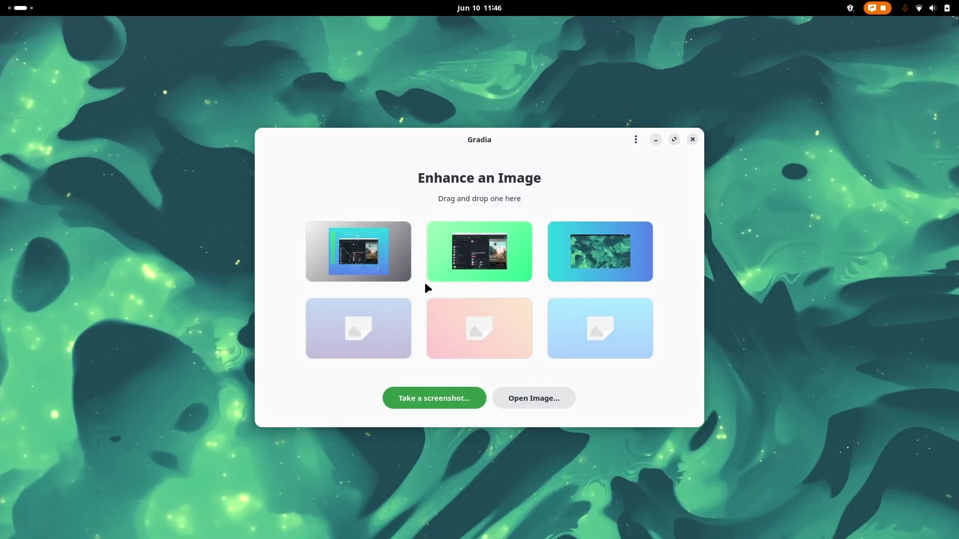
click(570, 264)
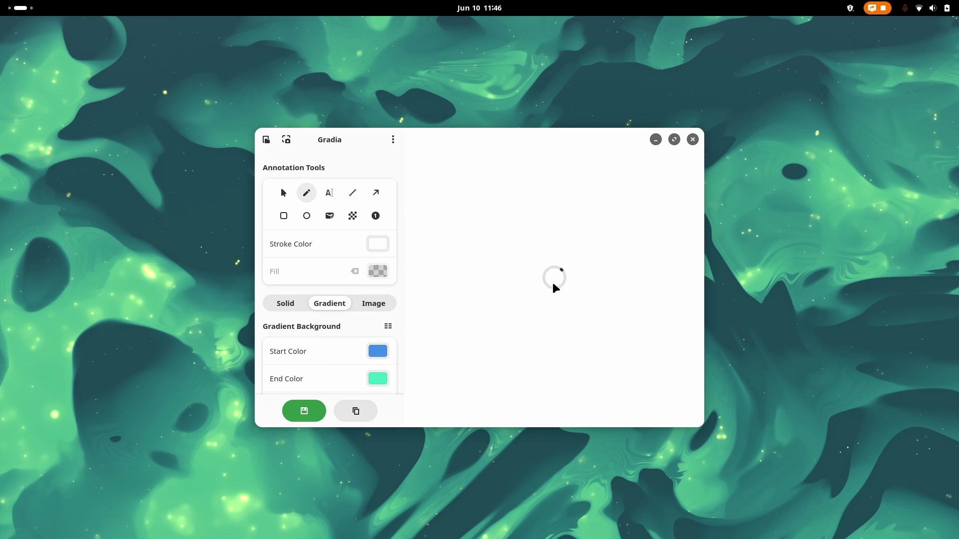
click(692, 140)
key(super)
key(super)
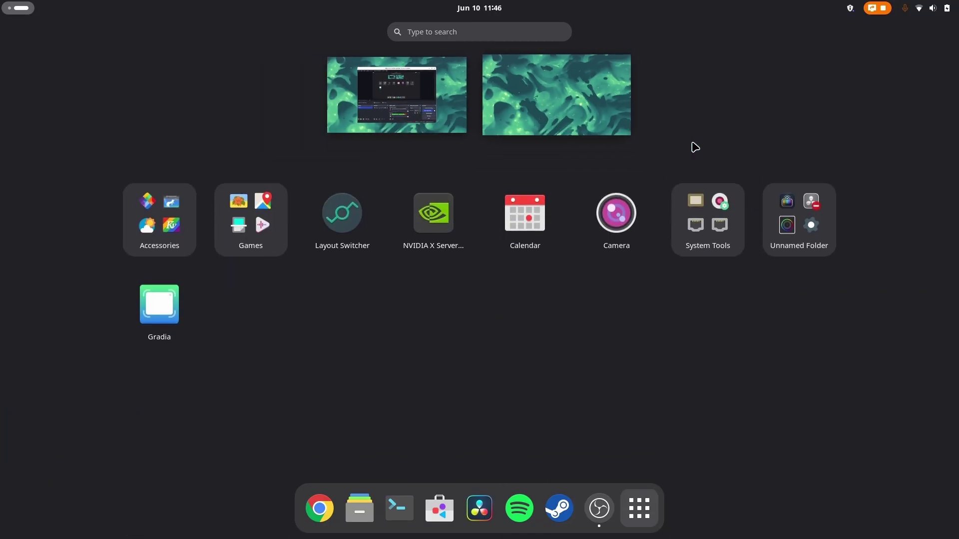
key(Escape)
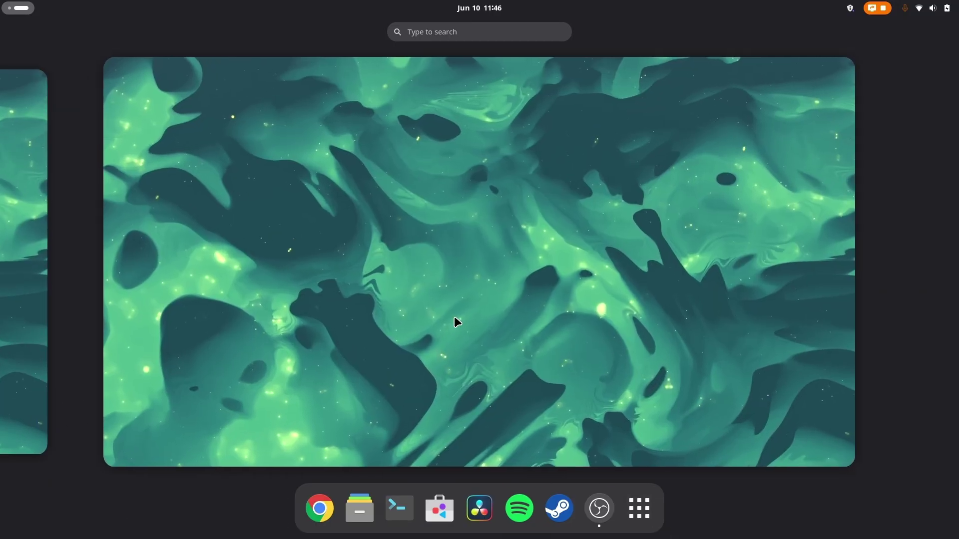
Search GNOME Software for Packet and open its store page.
click(428, 509)
click(191, 90)
text(packet)
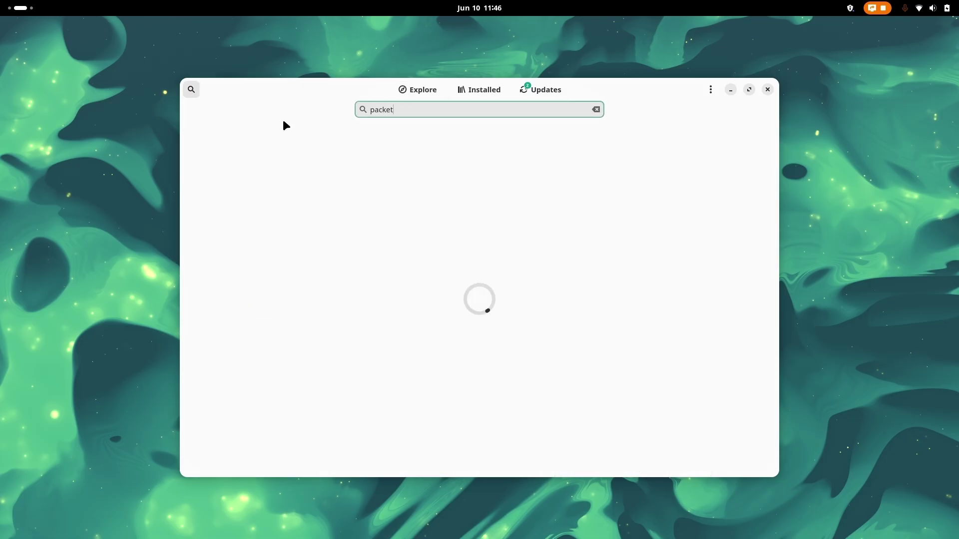
click(414, 175)
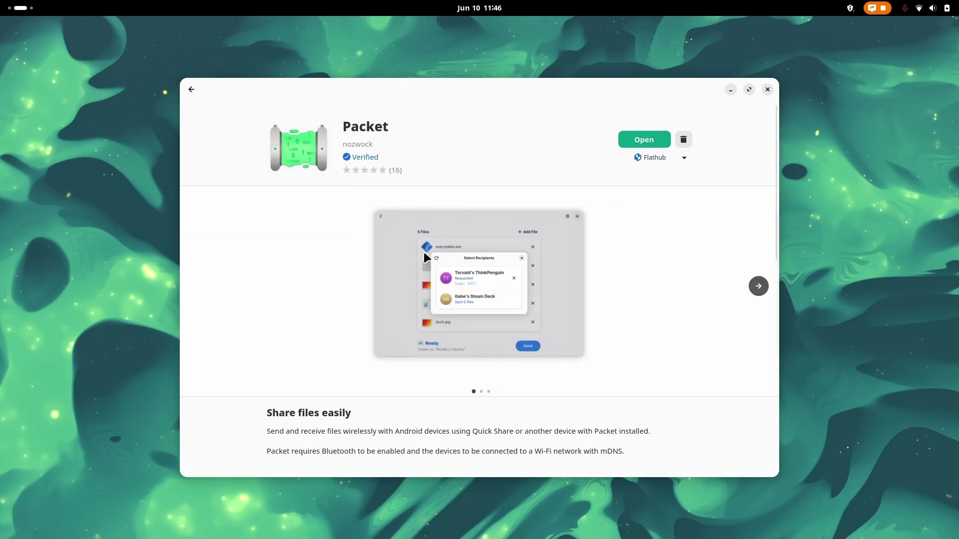
Look over the Packet store page and launch the installed app from it.
scroll(437, 324, down, 2)
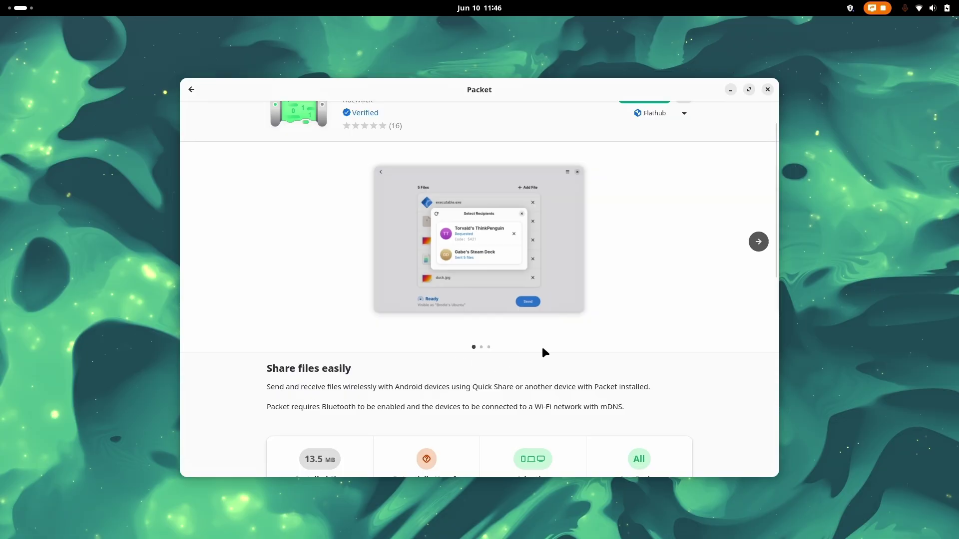
scroll(552, 241, up, 2)
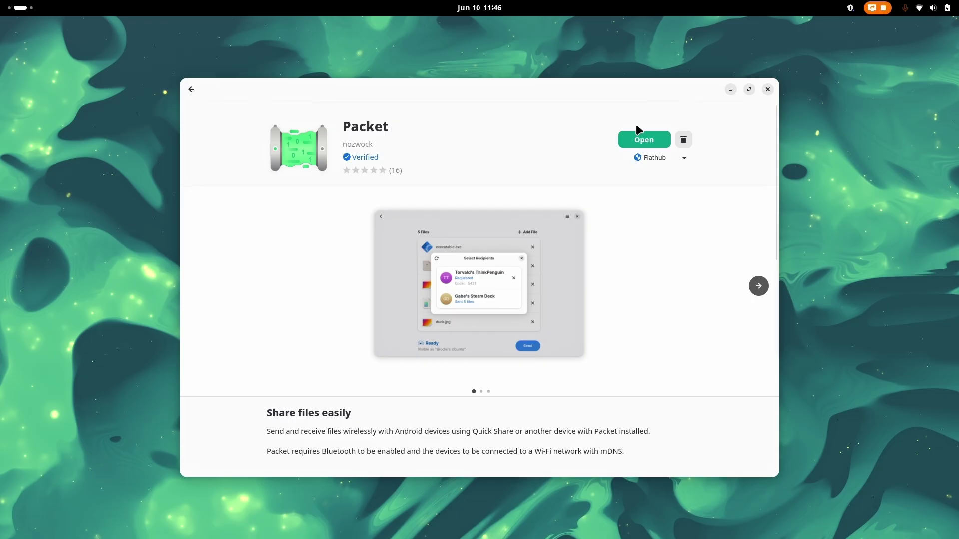
scroll(534, 300, right, 2)
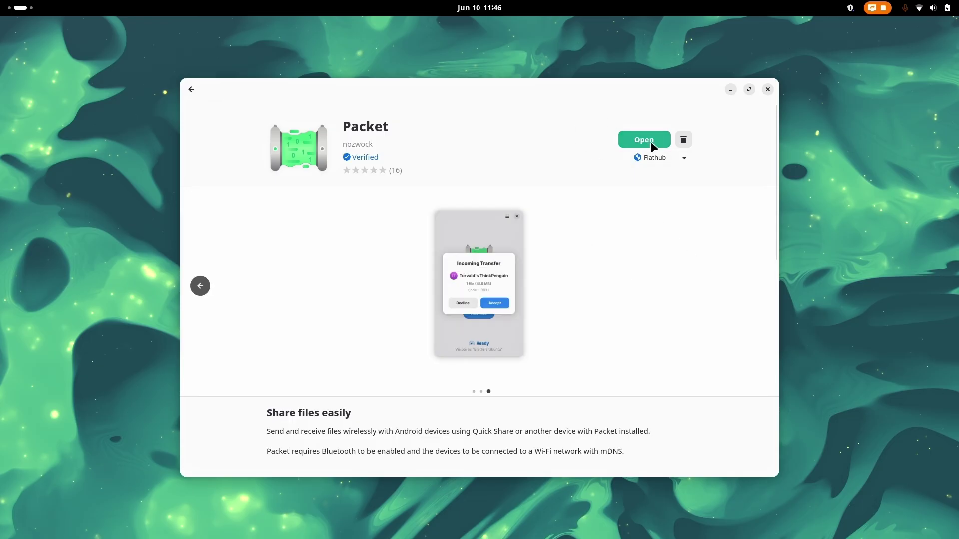
click(649, 142)
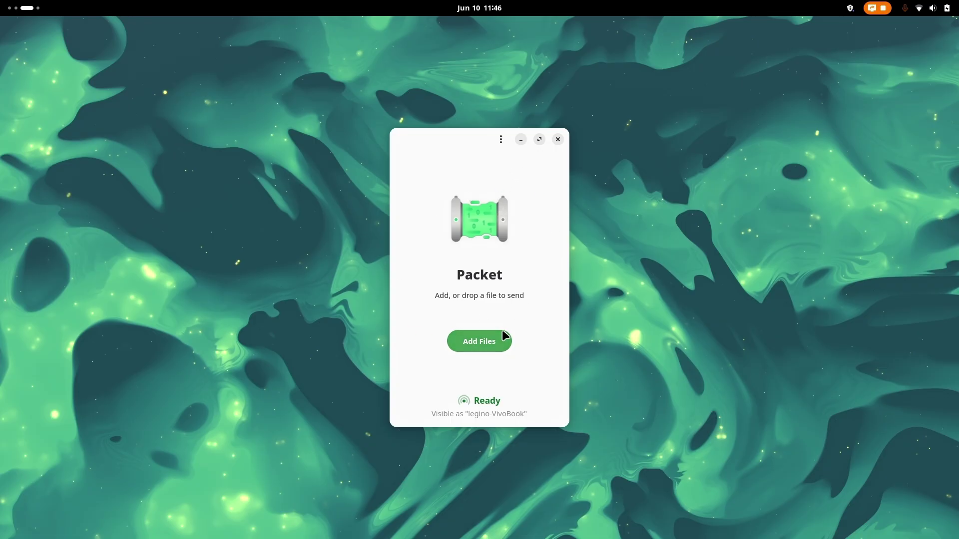
Add Untitled design (1).png to Packet and send it to the nearby phone.
click(495, 344)
click(494, 343)
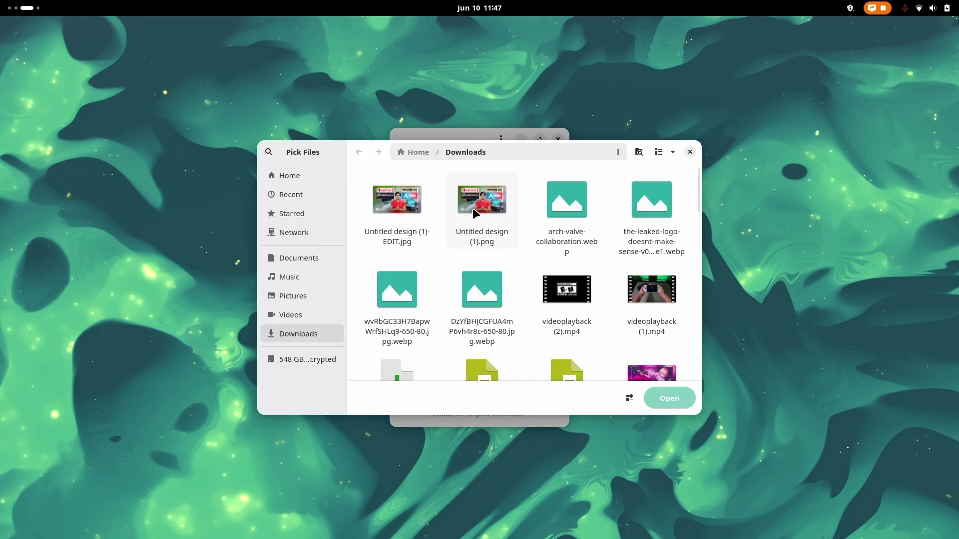
double_click(472, 208)
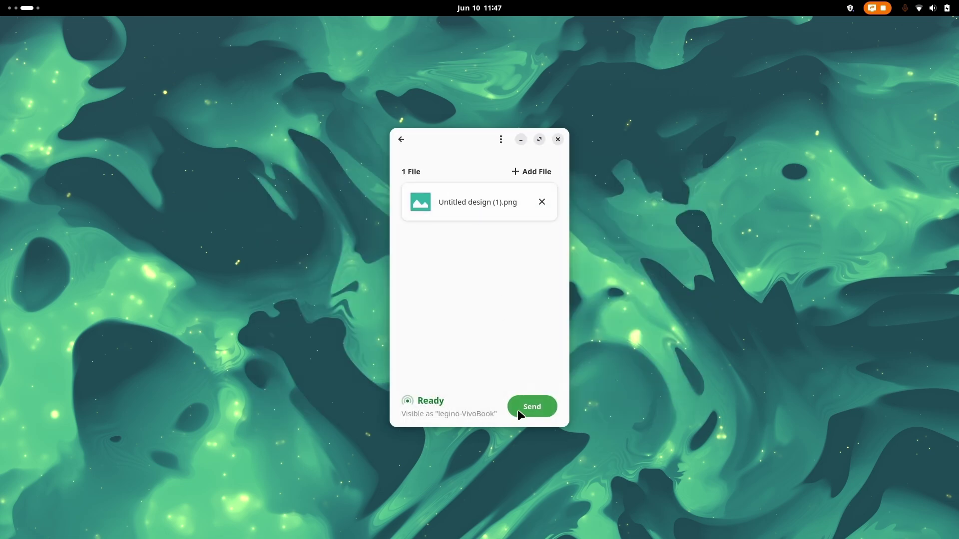
click(529, 414)
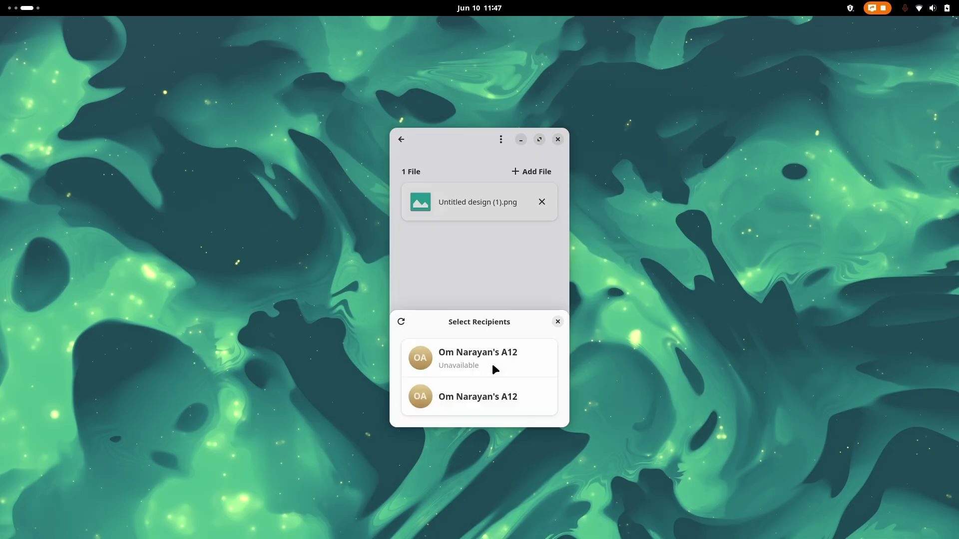
click(478, 396)
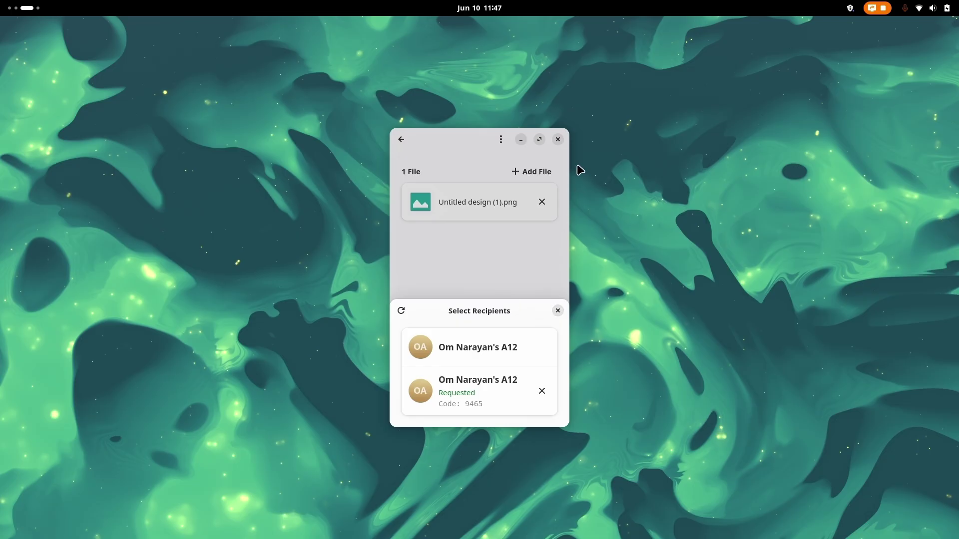
Wait on the desktop for the phone's Quick Share transfer of 1 file (2.3 MB).
key(super)
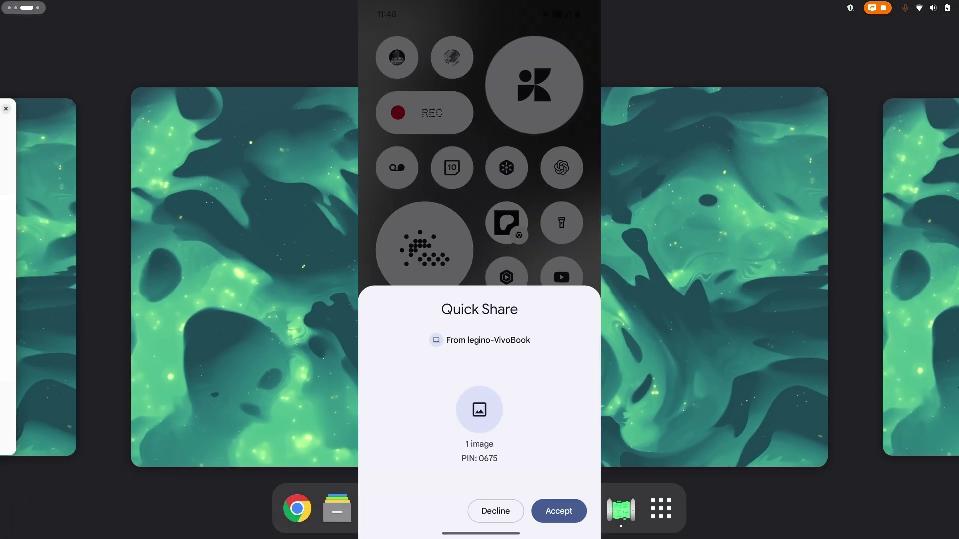
key(Escape)
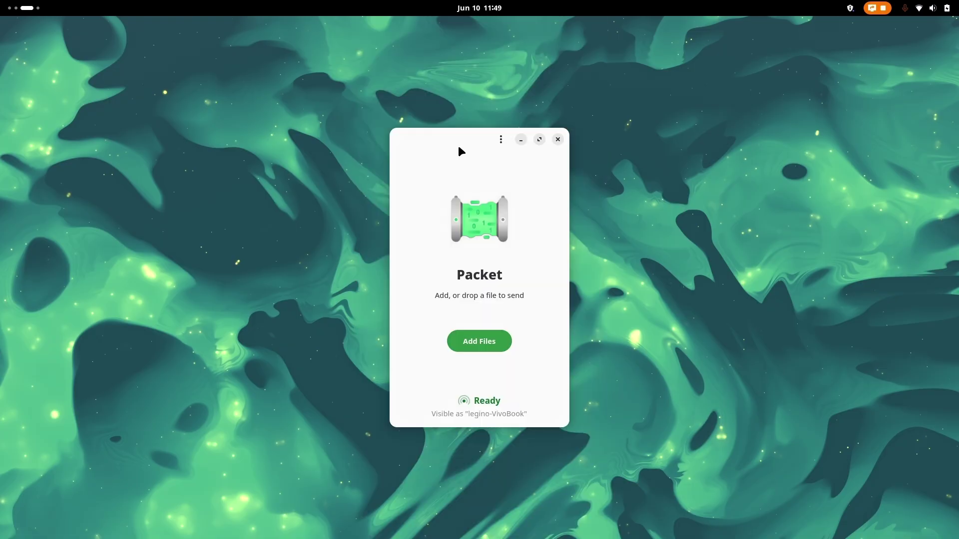
mouse_move(459, 149)
mouse_down()
mouse_move(415, 159)
mouse_move(460, 162)
mouse_up()
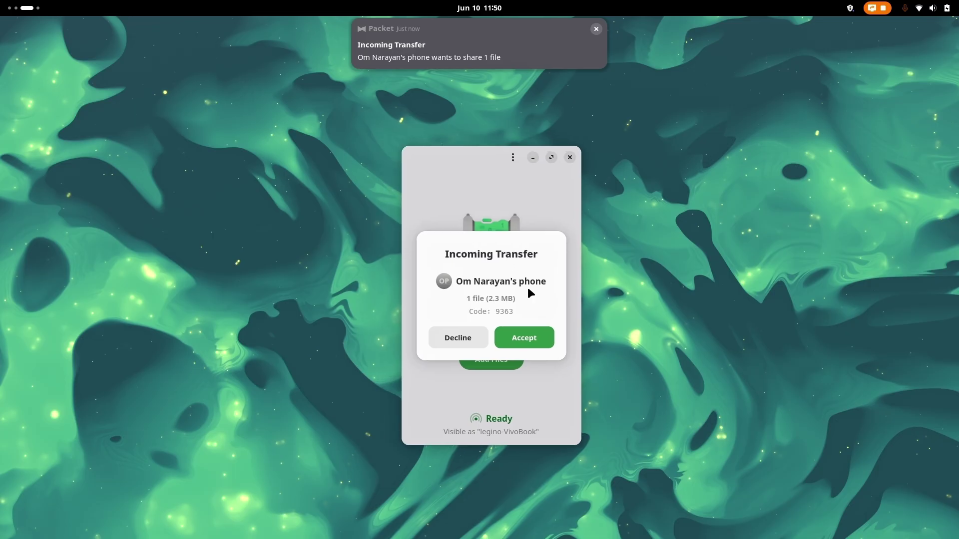
Accept the phone's file, check it in Downloads, then close Files and Packet.
click(524, 336)
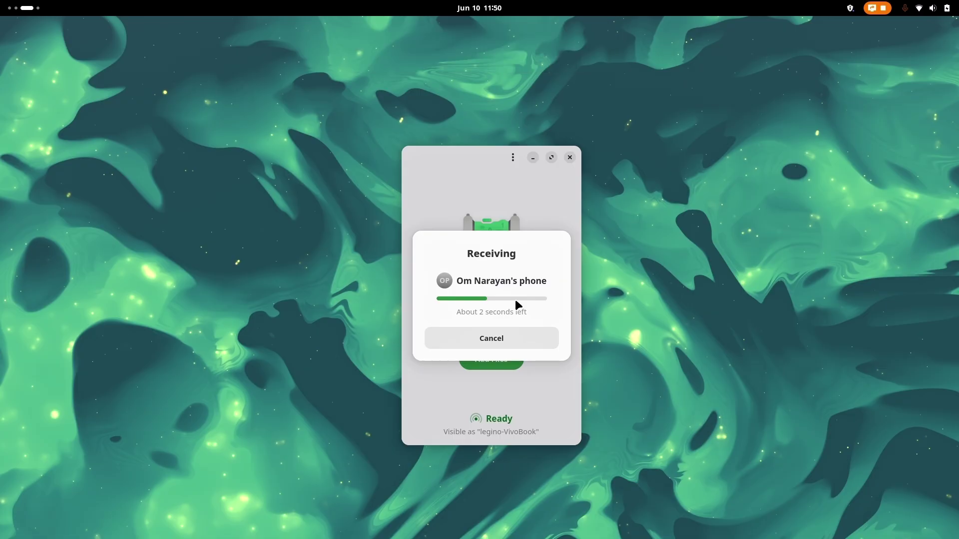
click(533, 425)
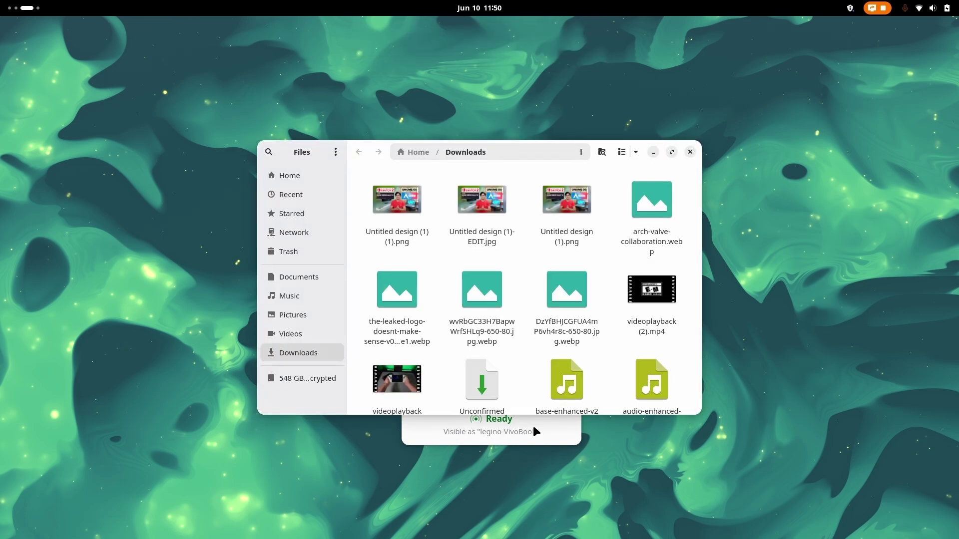
click(413, 187)
key(ctrl+w)
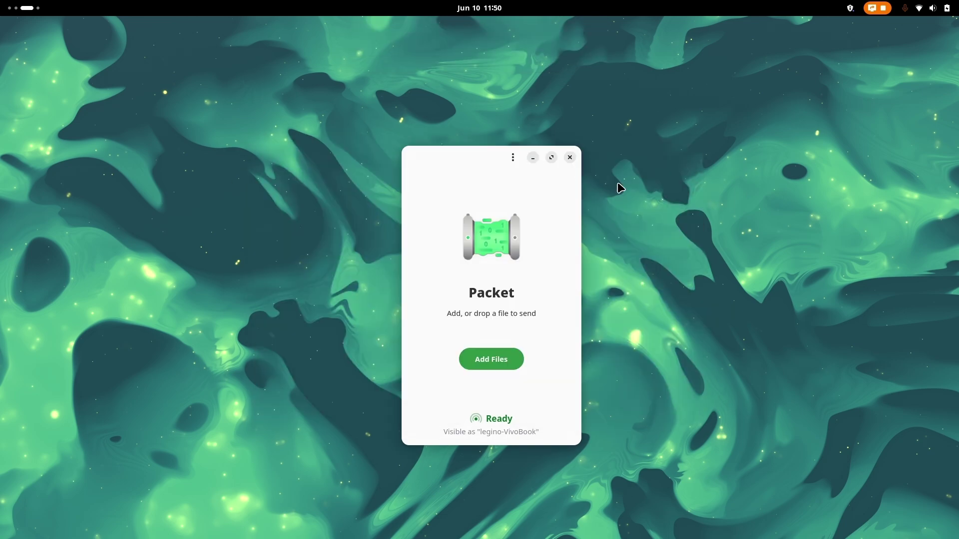
click(573, 157)
key(super)
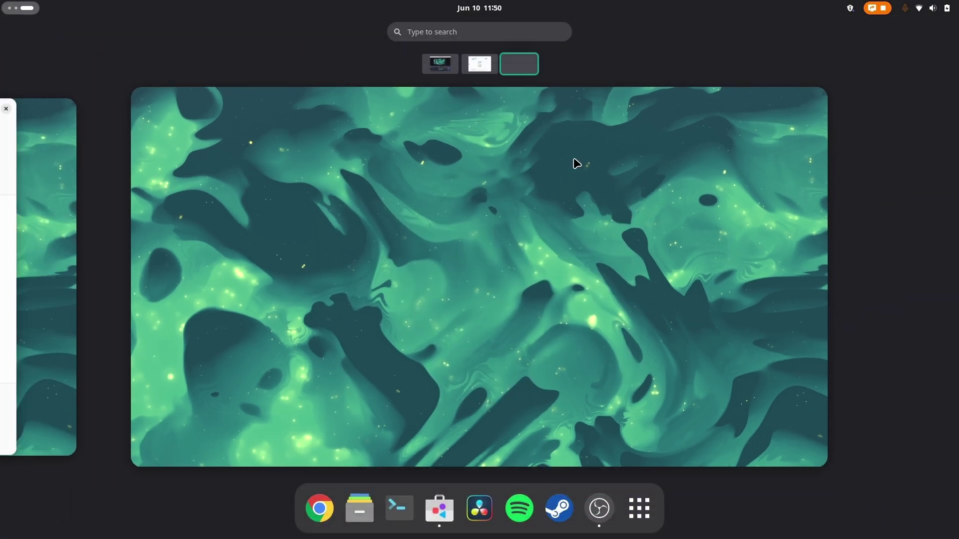
Close the Software store window from the activities overview and bring up the app grid.
scroll(575, 157, up, 1)
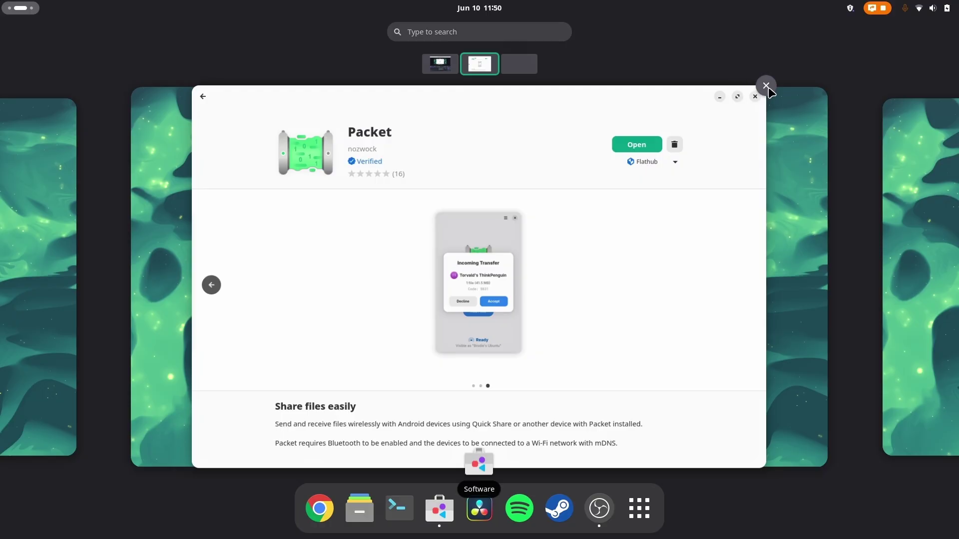
click(767, 86)
key(super)
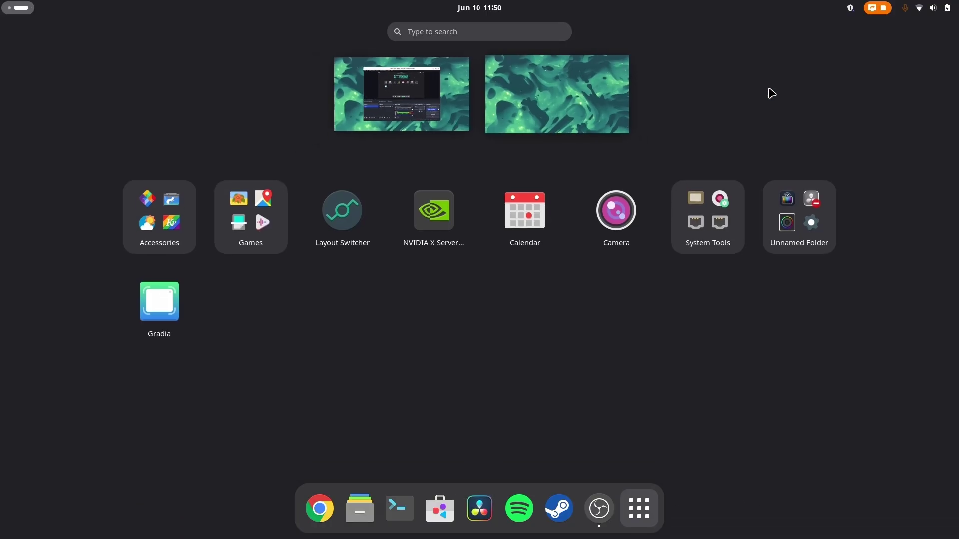
Browse the Accessories folder in the app grid, then return to the overview.
click(142, 220)
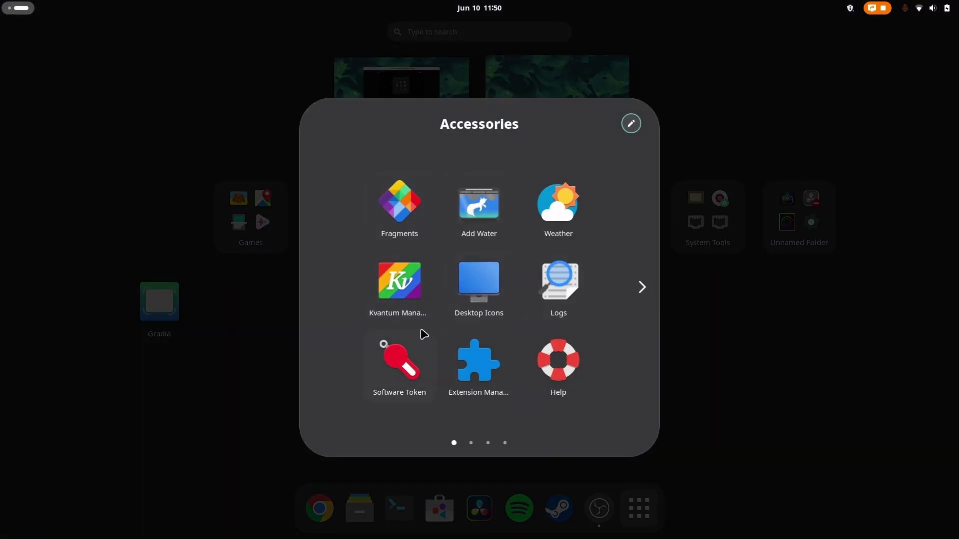
scroll(499, 326, down, 1)
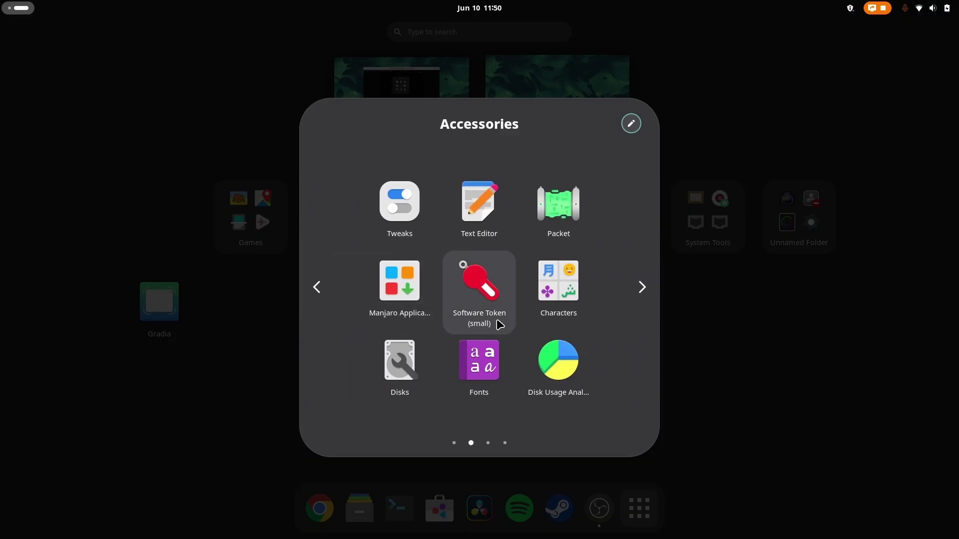
scroll(499, 326, down, 1)
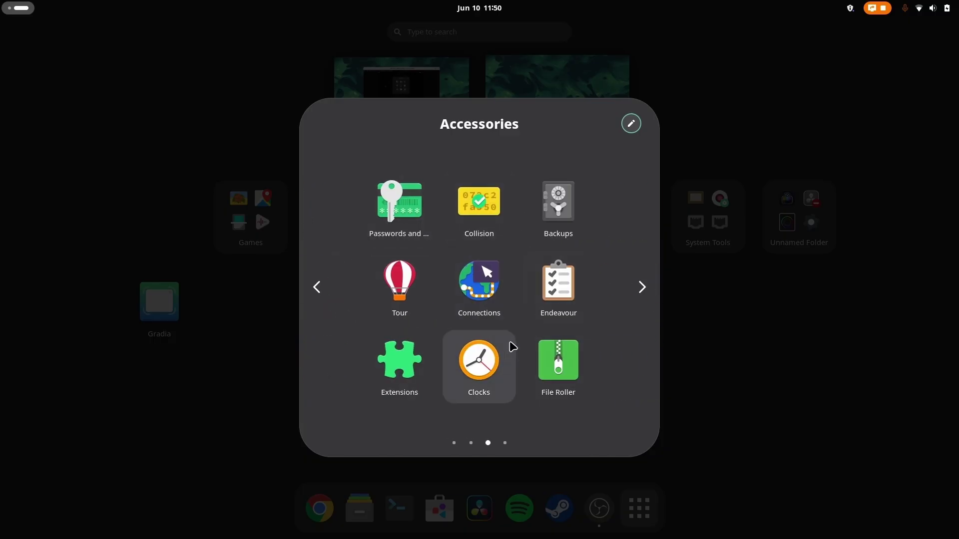
scroll(511, 344, down, 1)
scroll(511, 344, up, 1)
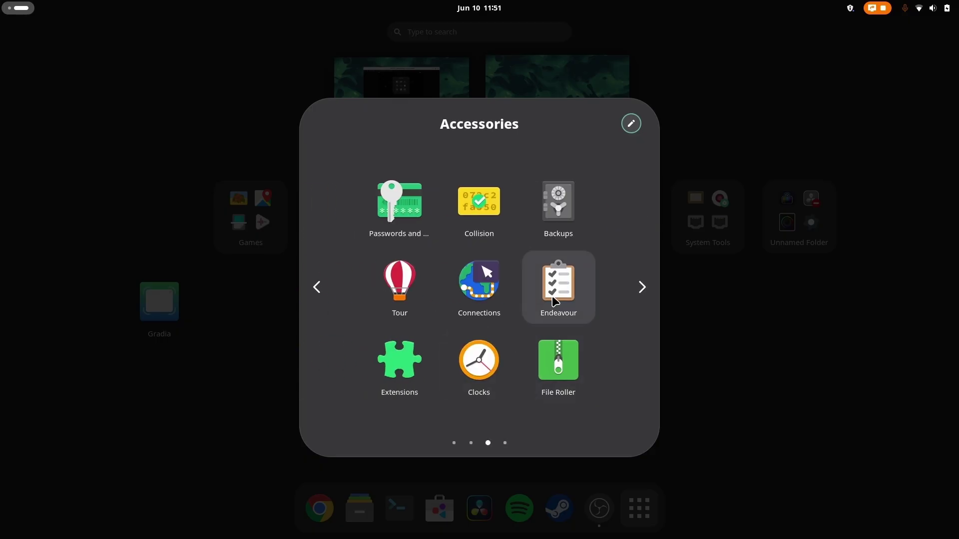
key(super)
key(super)
scroll(432, 359, up, 1)
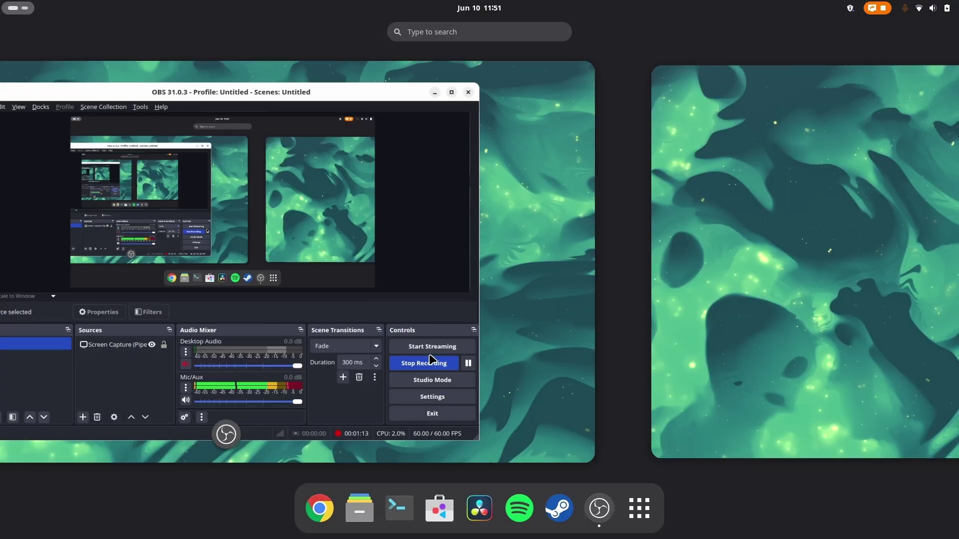
scroll(432, 359, down, 1)
key(super)
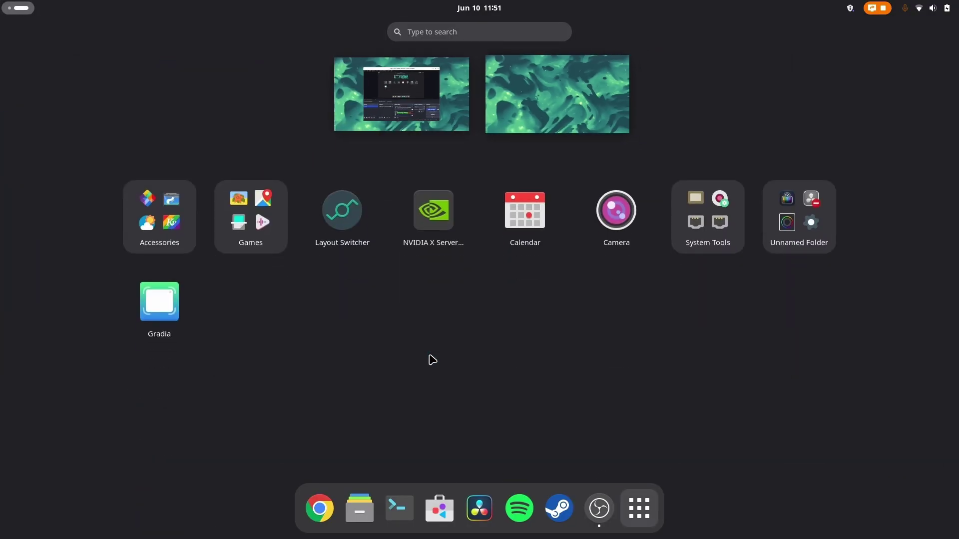
key(Escape)
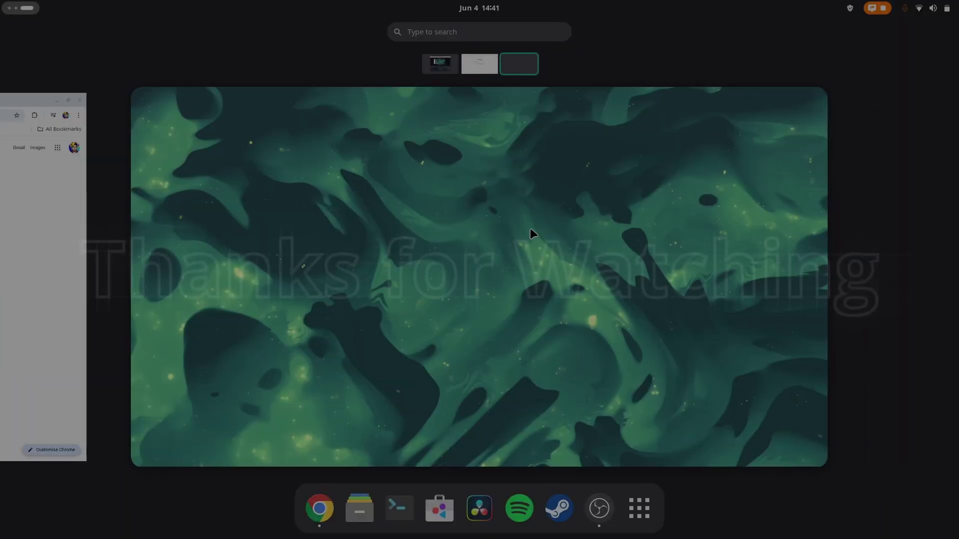